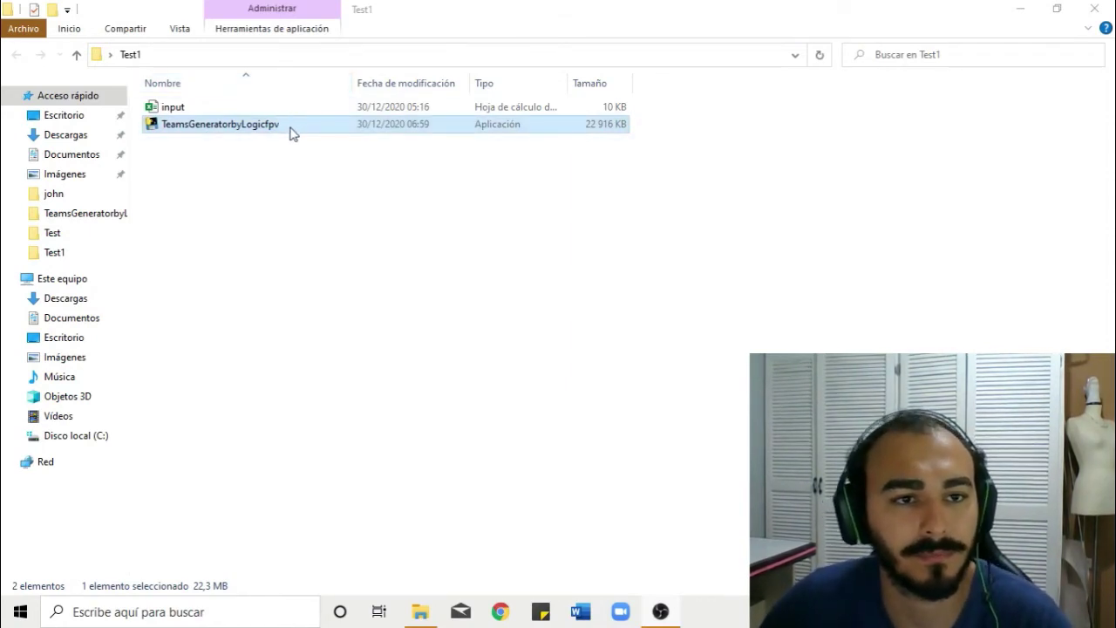
Step: Open the input spreadsheet and examine the pilot names in column A and their times in column B
double_click(186, 109)
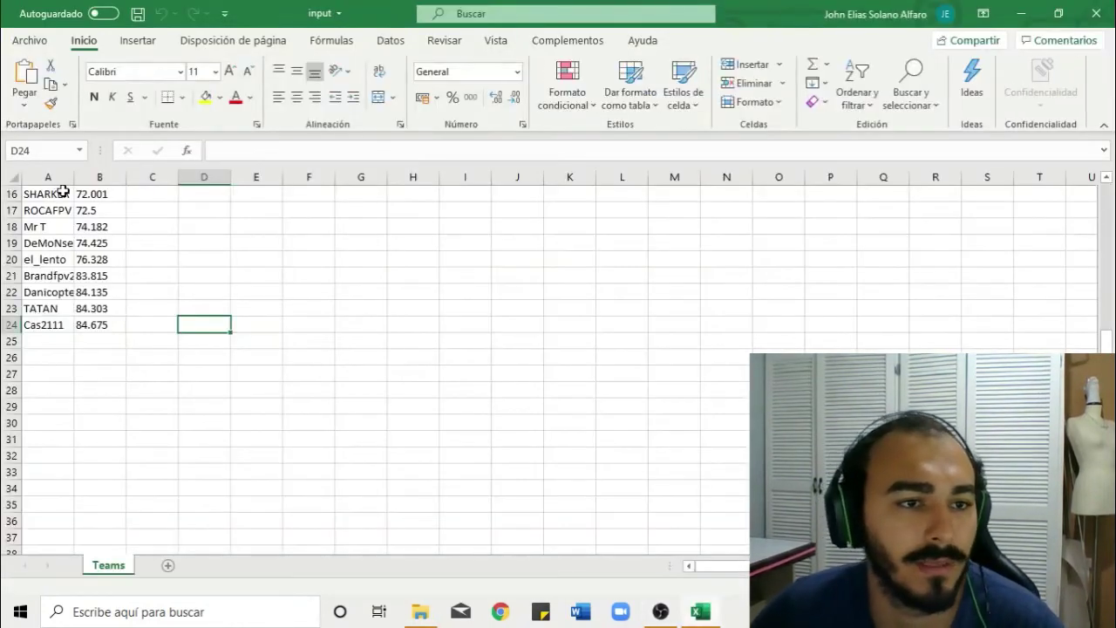
scroll(54, 188, up, 5)
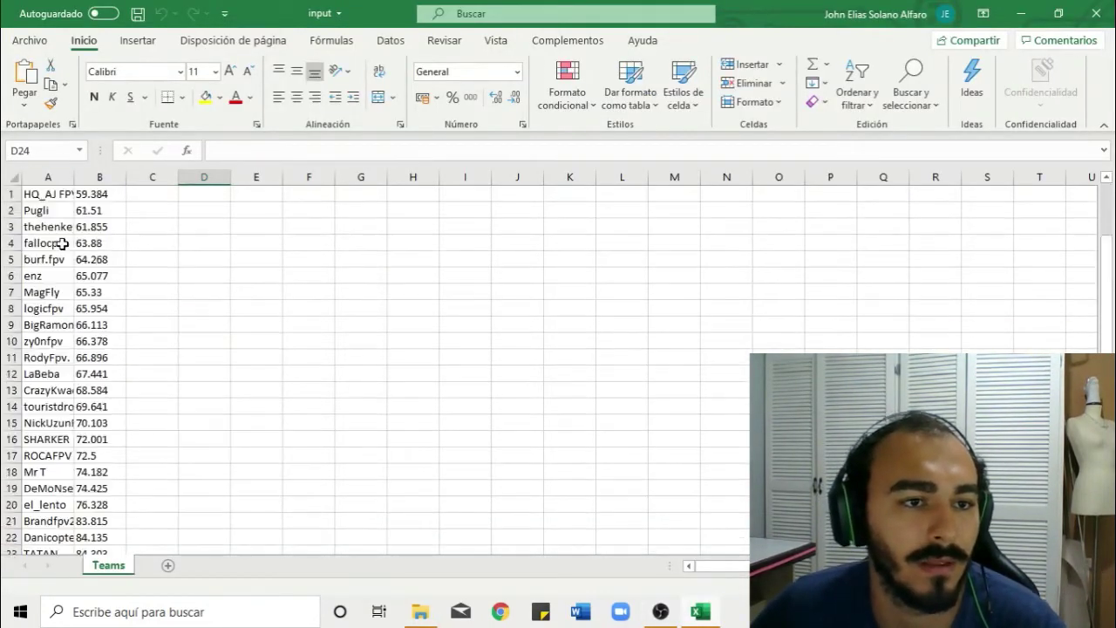
click(54, 170)
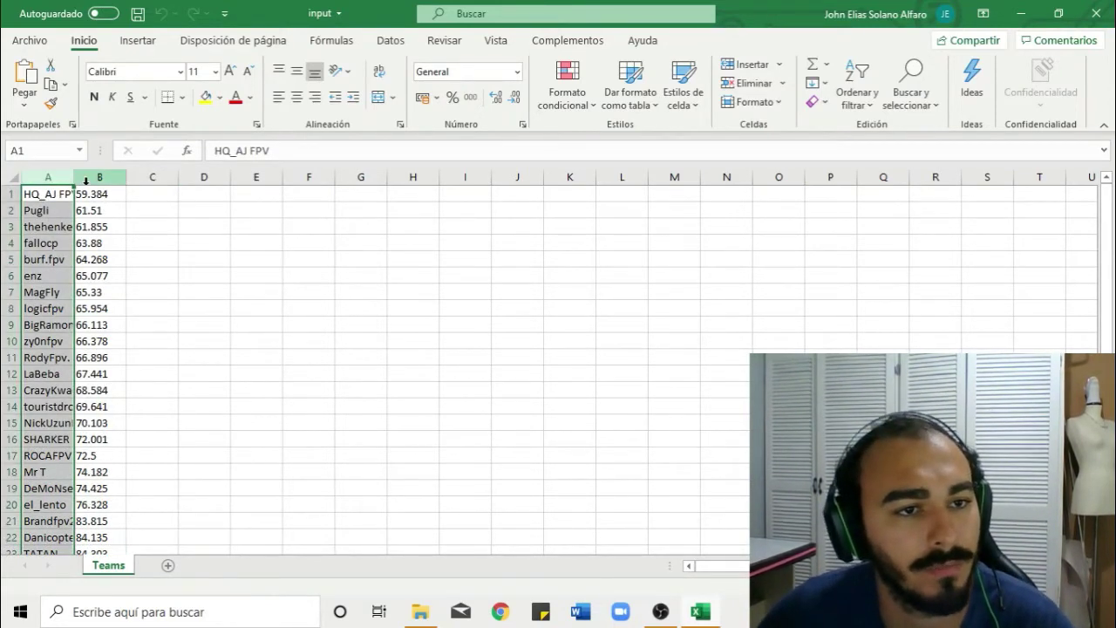
click(92, 177)
scroll(275, 327, down, 4)
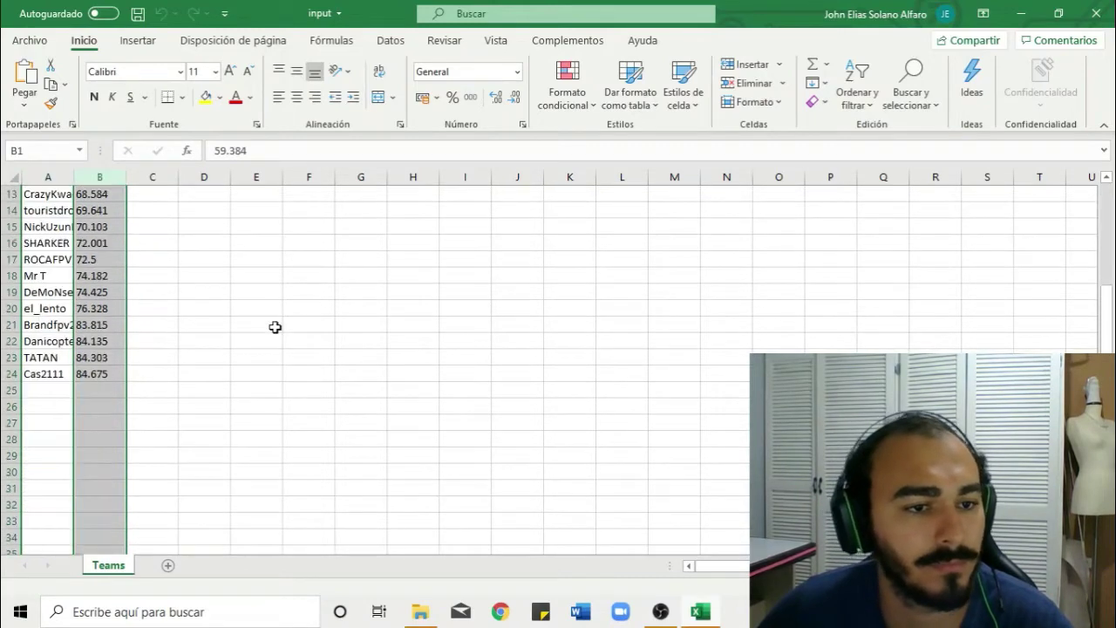
click(39, 406)
click(38, 393)
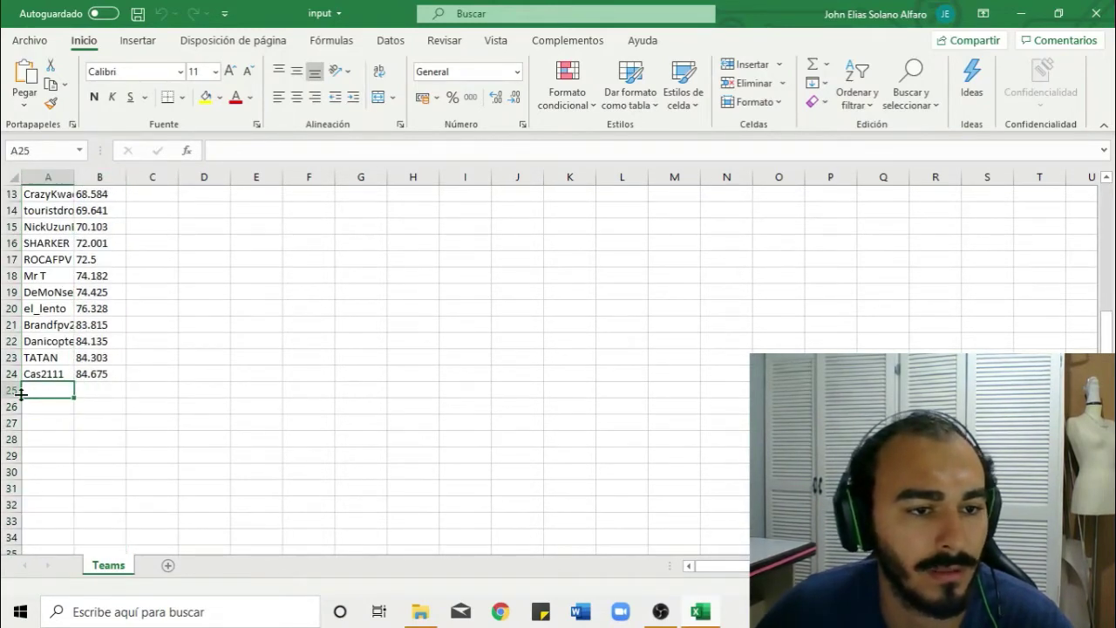
scroll(145, 249, up, 1)
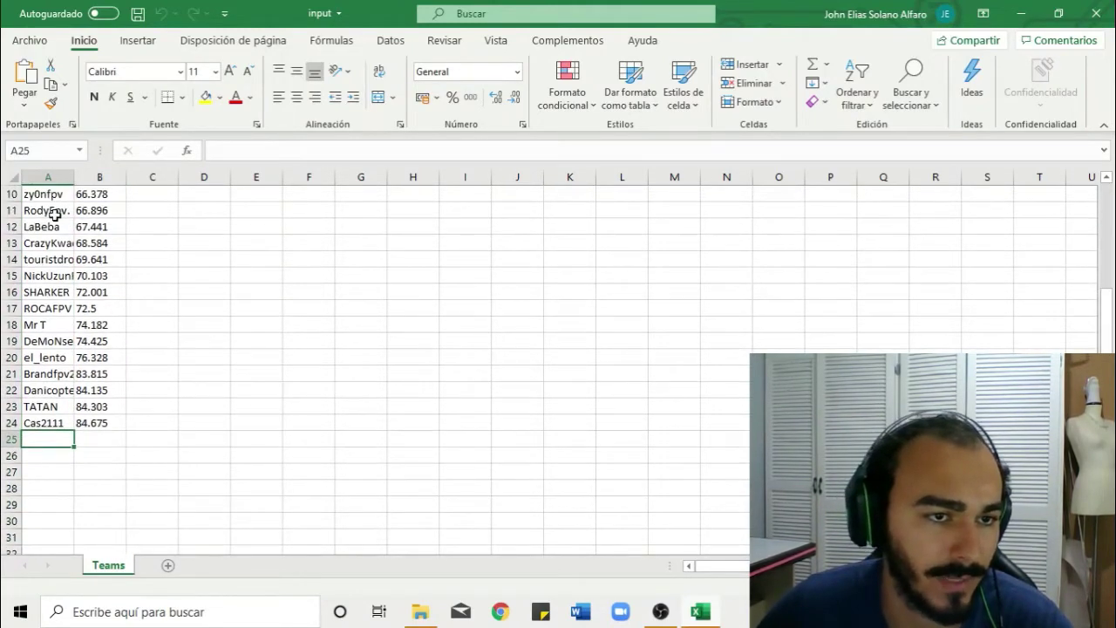
click(44, 423)
key(ctrl+c)
click(53, 440)
key(Escape)
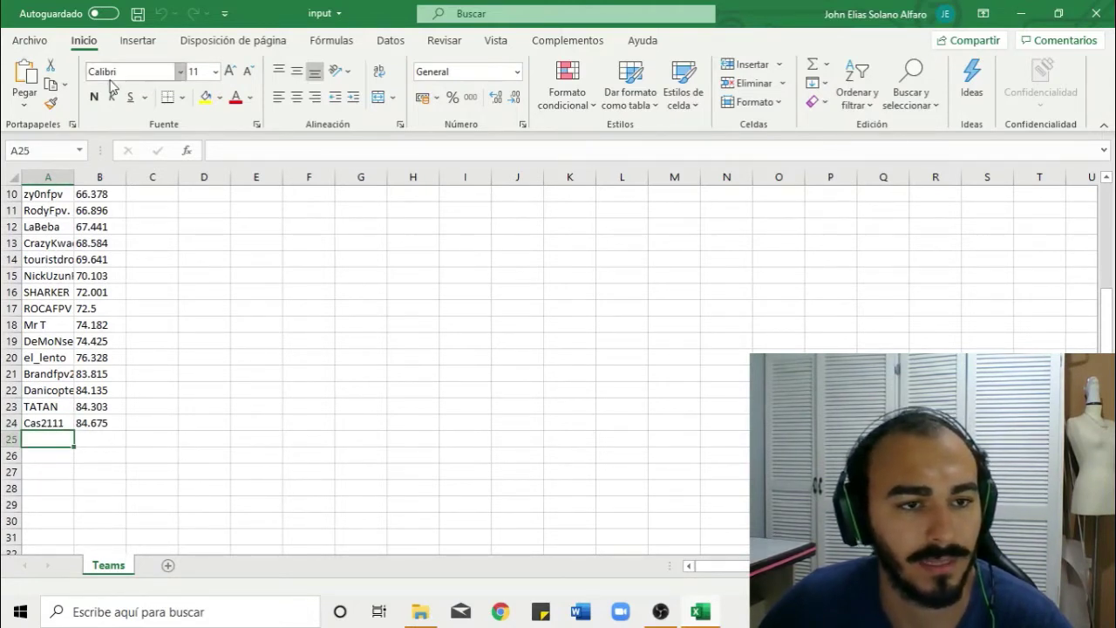
Step: Look through the full pilot list and inspect the decimal separator of the time in cell B1
scroll(57, 366, up, 3)
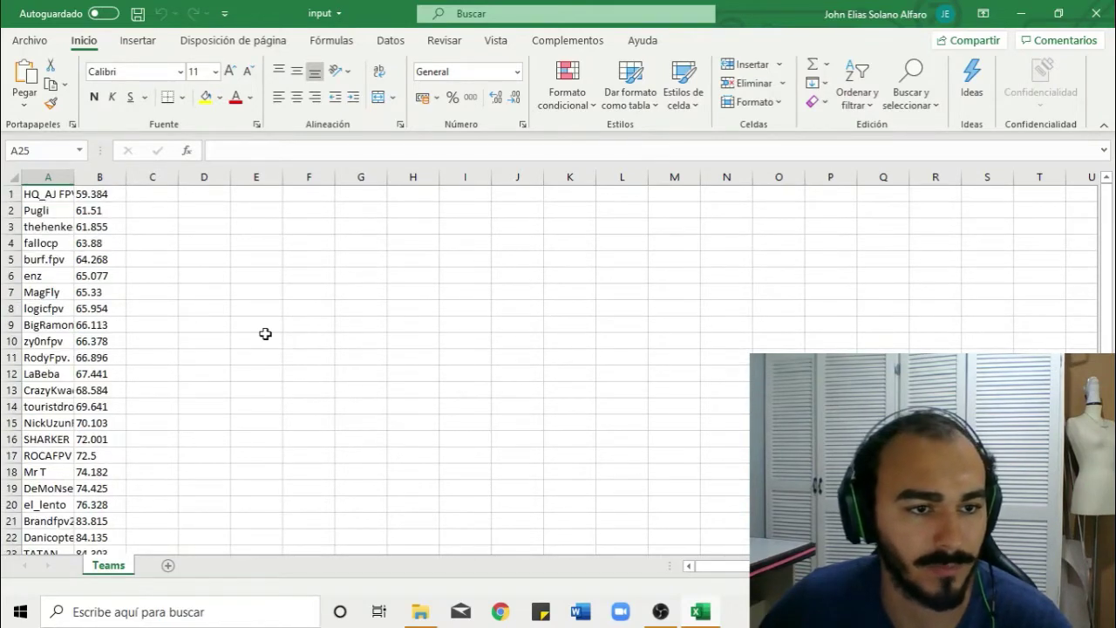
scroll(266, 326, down, 7)
scroll(267, 326, up, 3)
scroll(262, 326, up, 4)
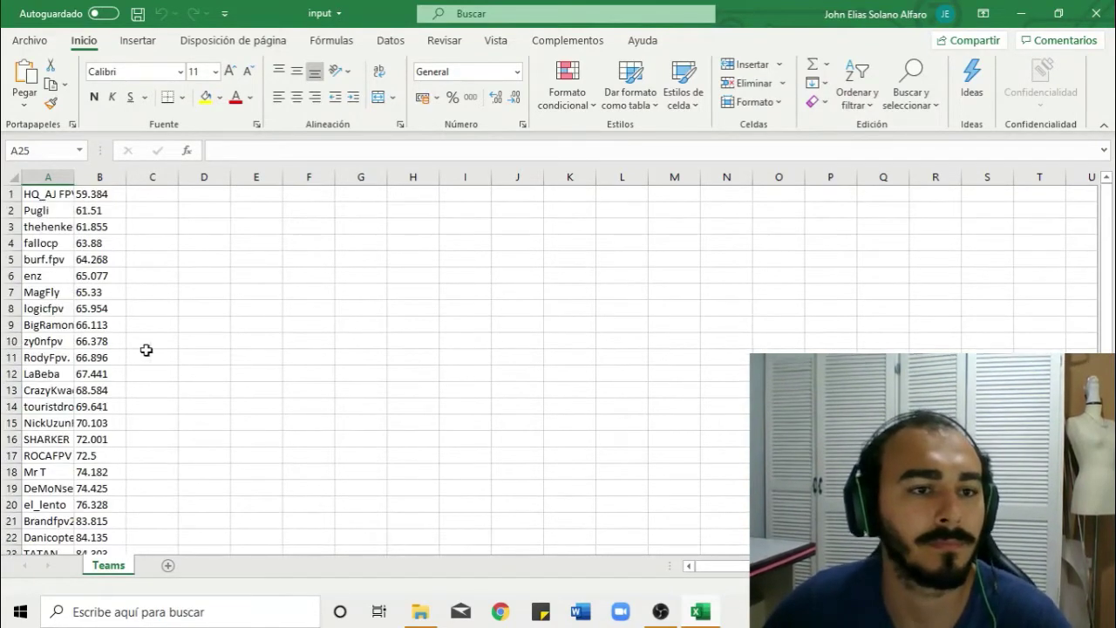
click(109, 193)
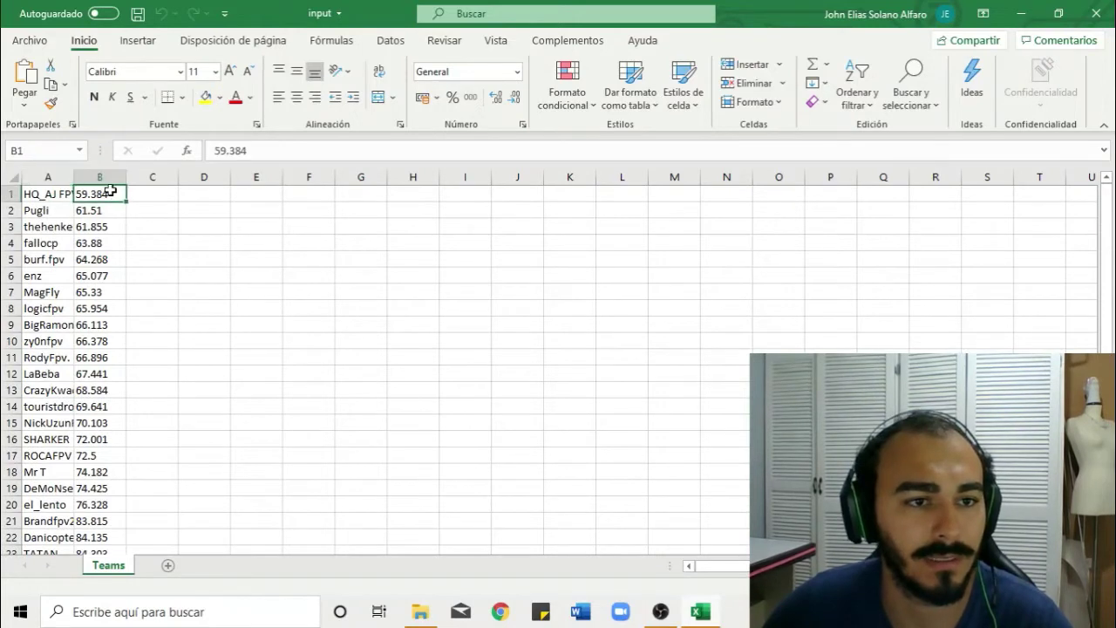
click(226, 151)
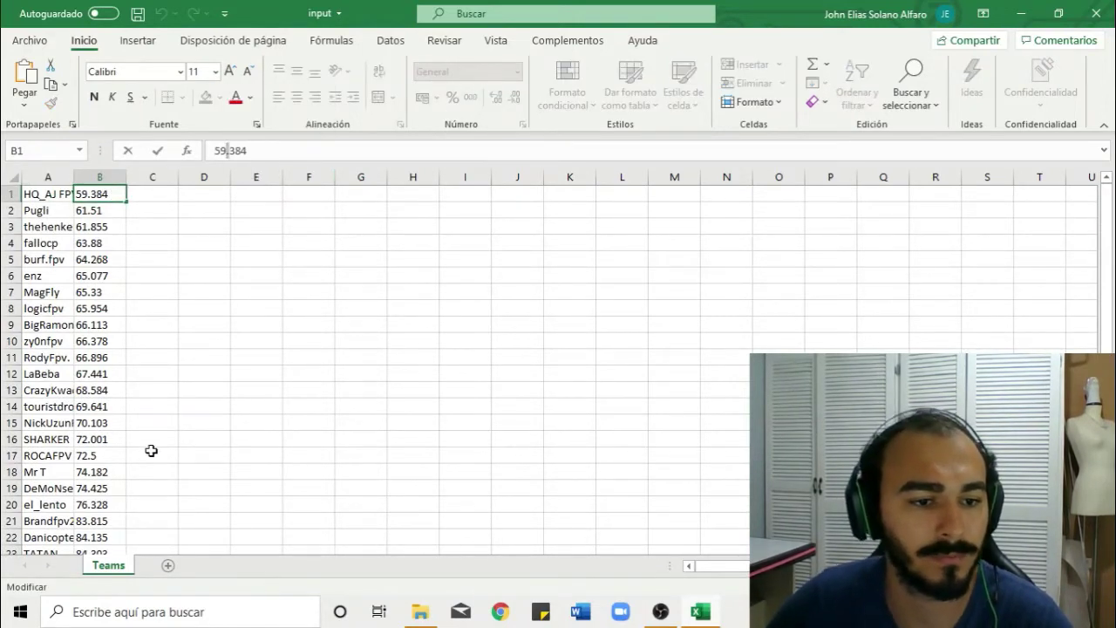
key(Escape)
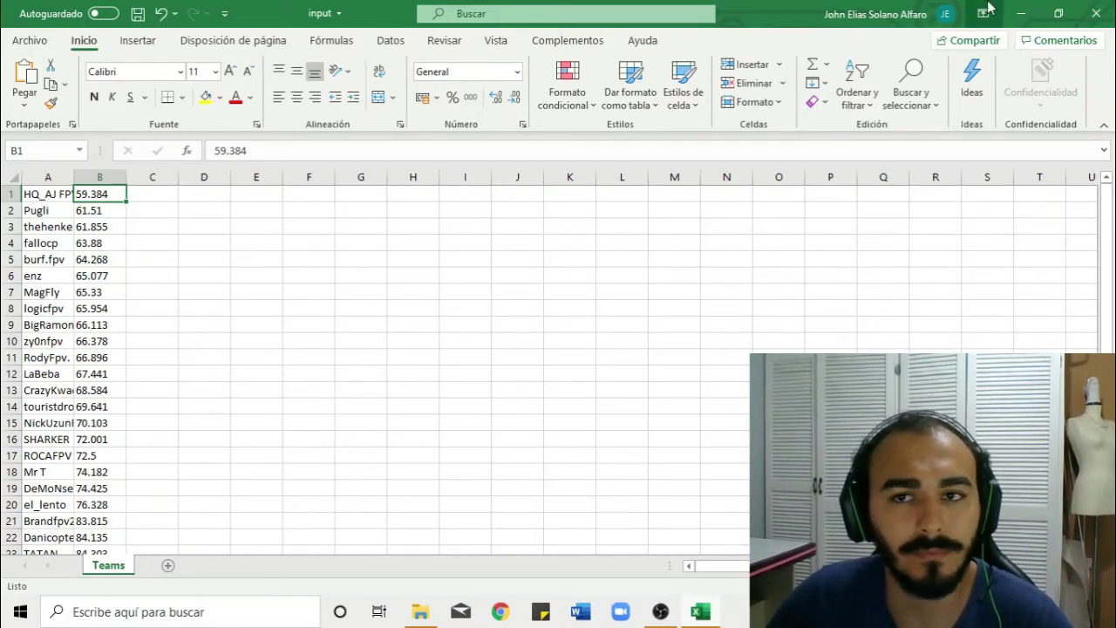
Step: Close the input workbook without saving and launch the TeamsGeneratorbyLogicfpv application from the Test1 folder
click(1097, 13)
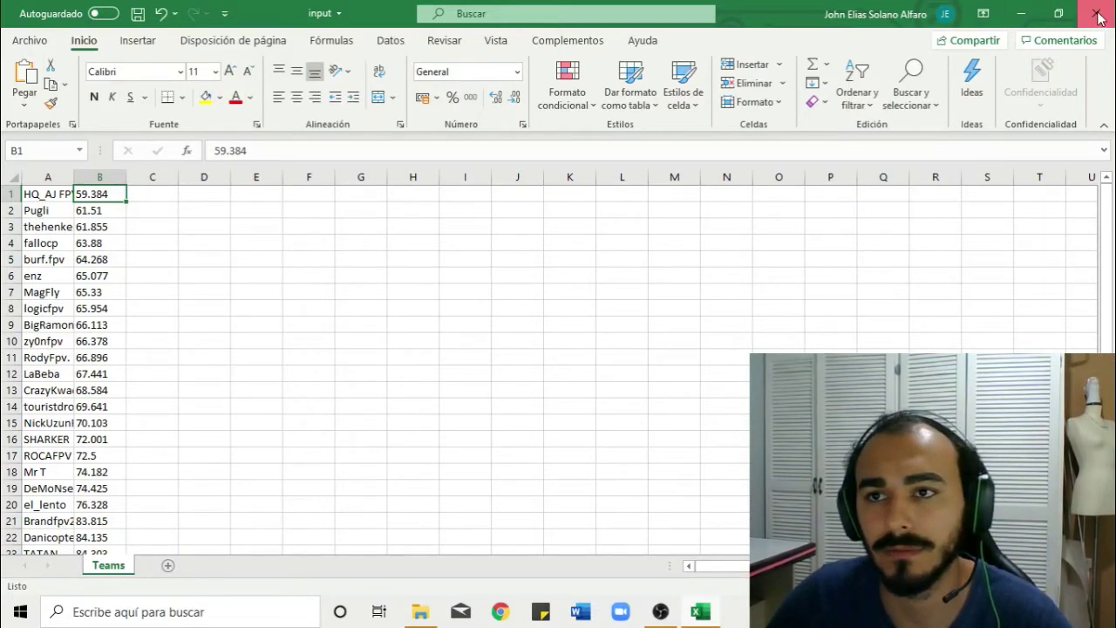
click(567, 332)
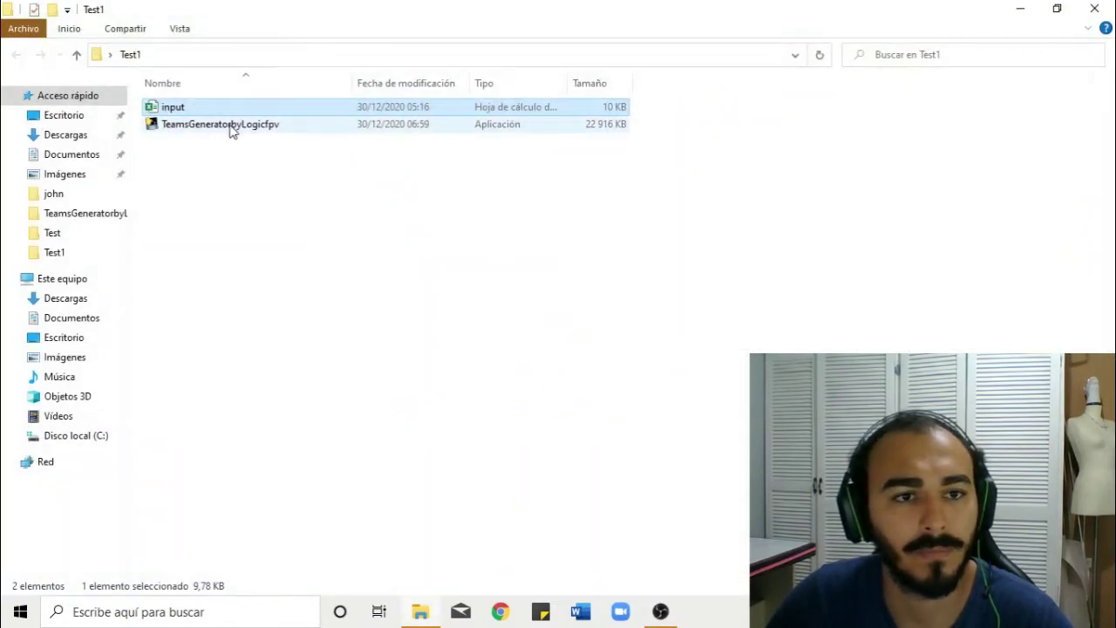
double_click(231, 125)
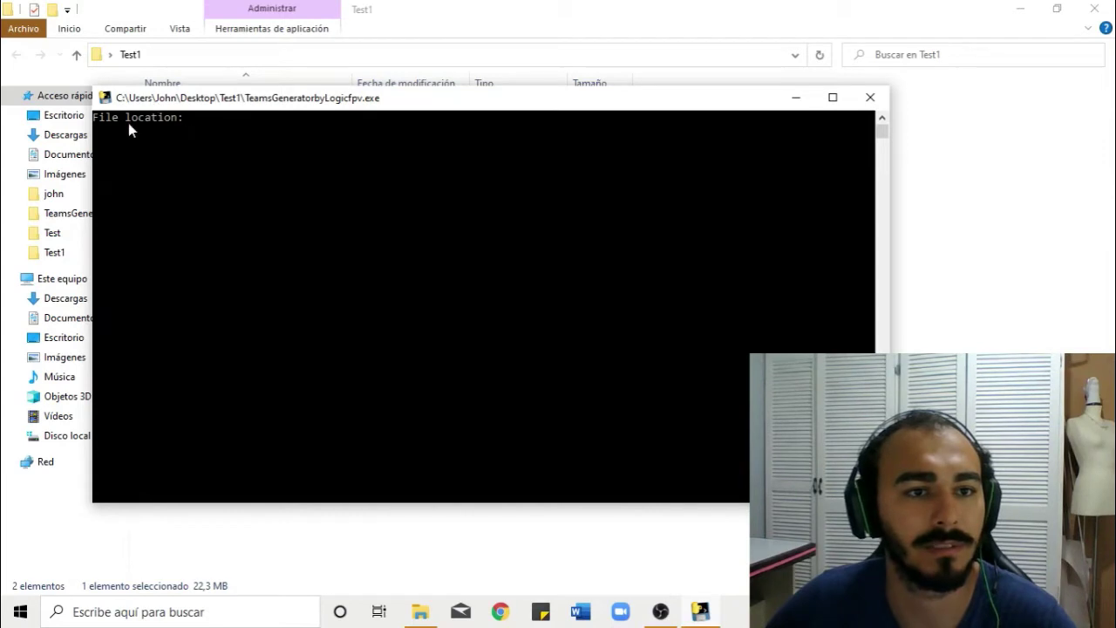
Step: Copy the Test1 folder's path without the C: drive prefix and submit it as the generator's file location
click(195, 55)
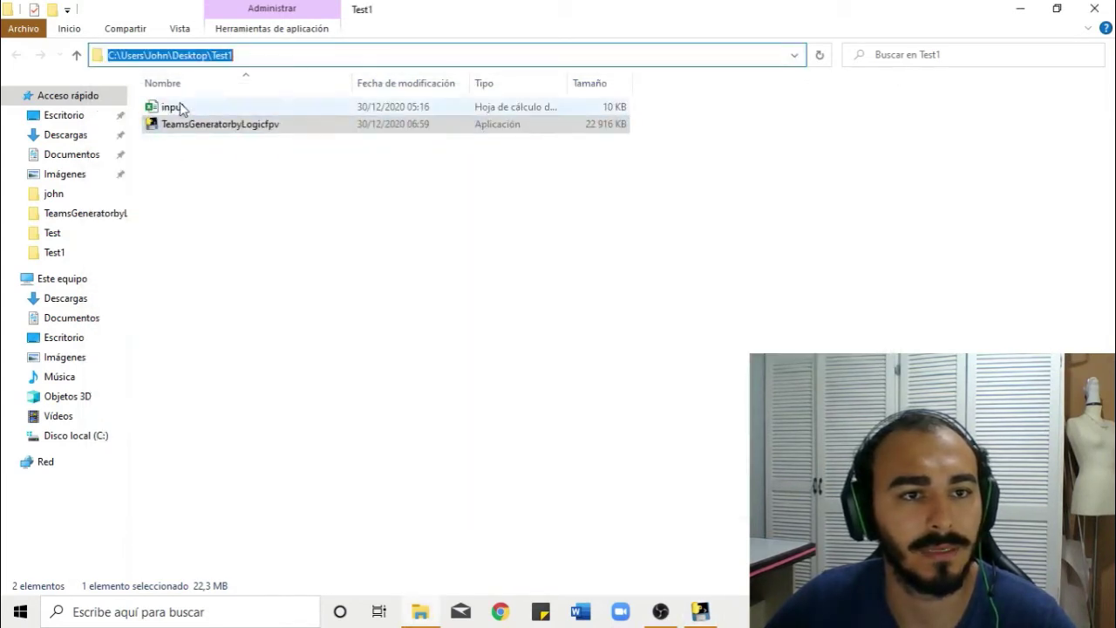
drag(240, 55, 119, 59)
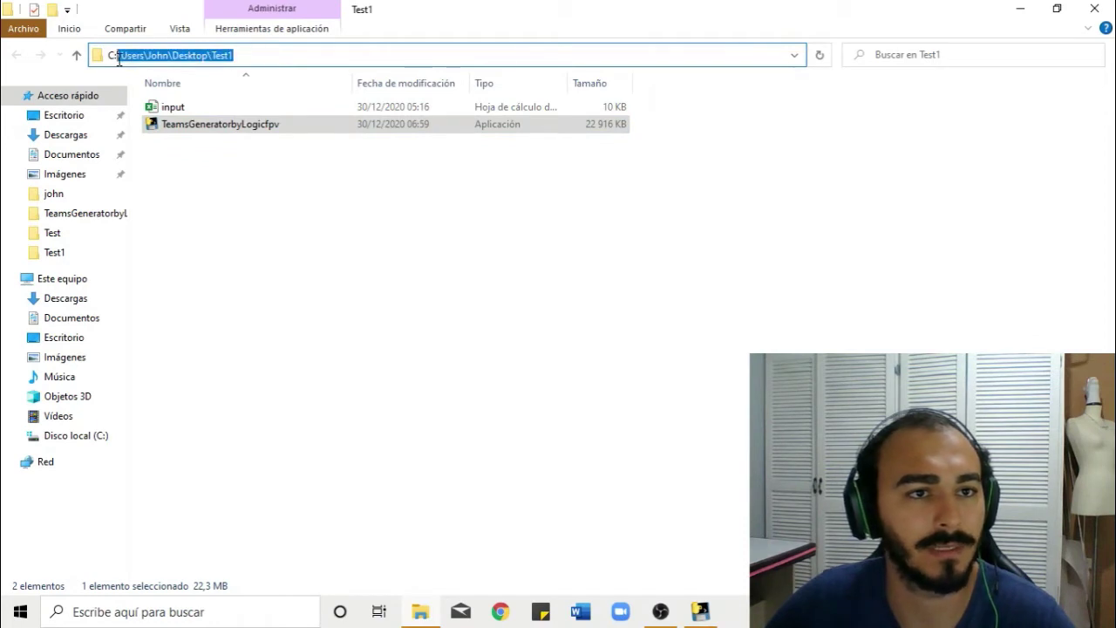
double_click(235, 124)
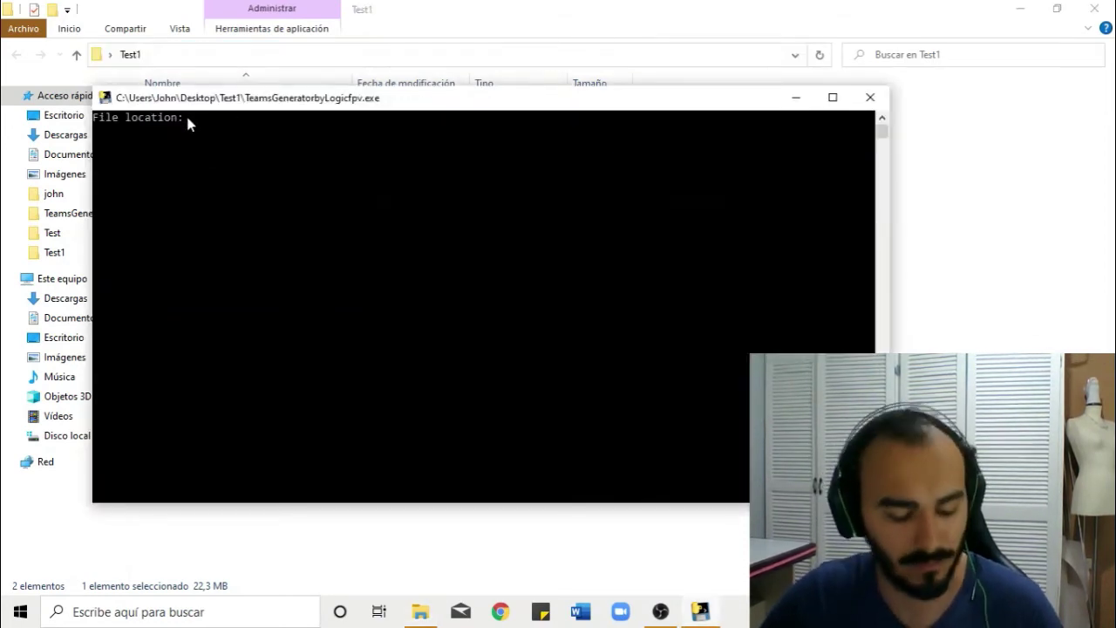
key(ctrl+v)
key(Return)
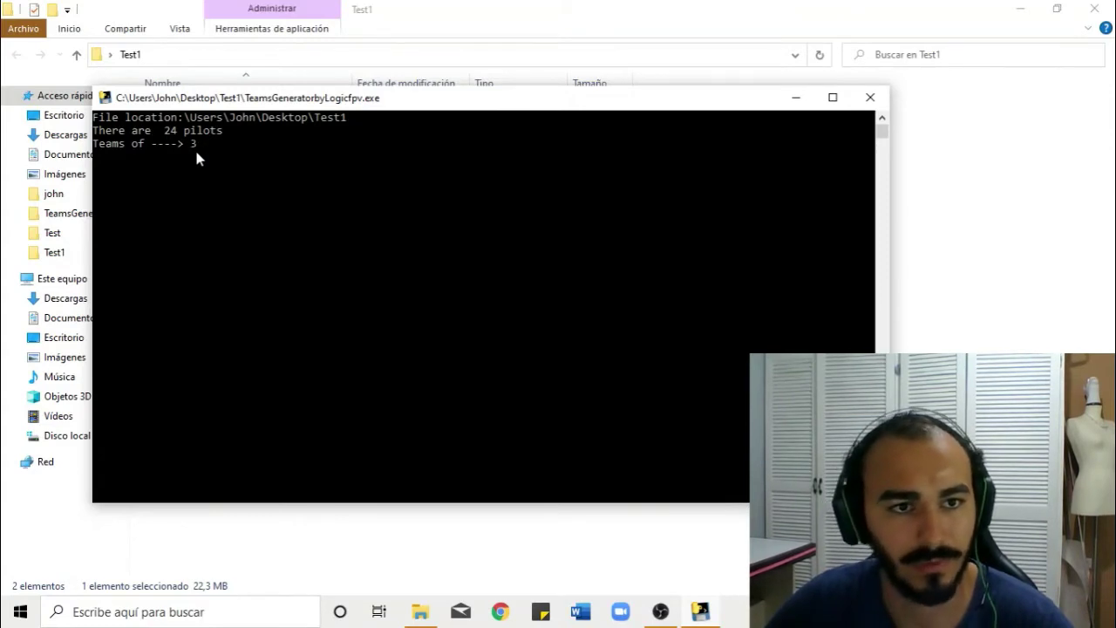
Step: Generate teams of 3 pilots using 2000000 permutations
key(Return)
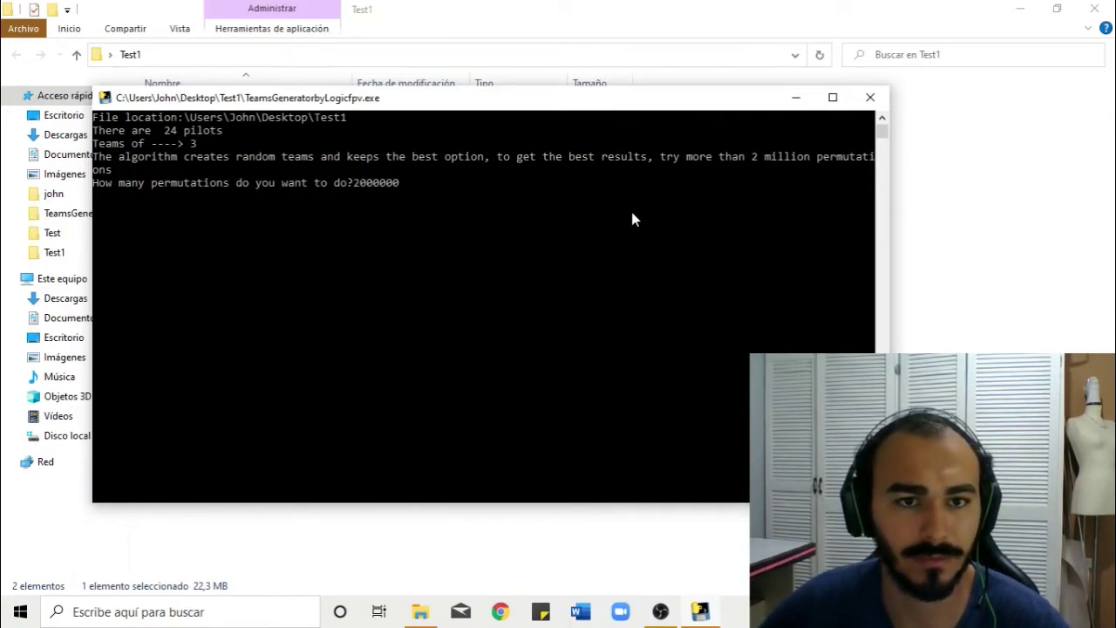
key(Return)
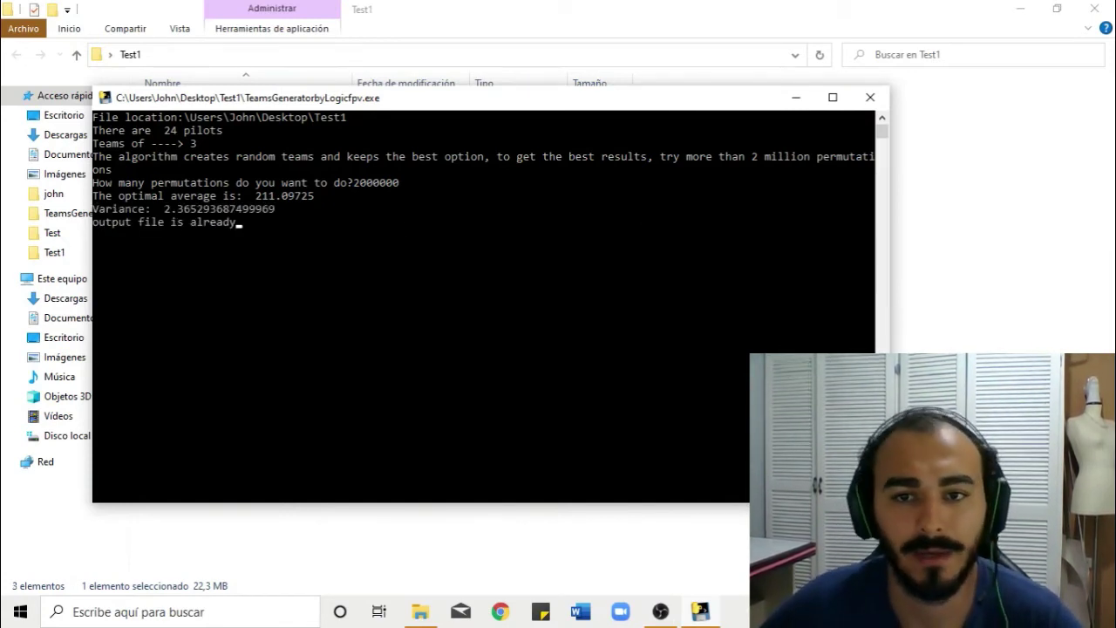
Step: Move the console off the file list, inspect the variance result, and close the generator
drag(427, 110, 485, 208)
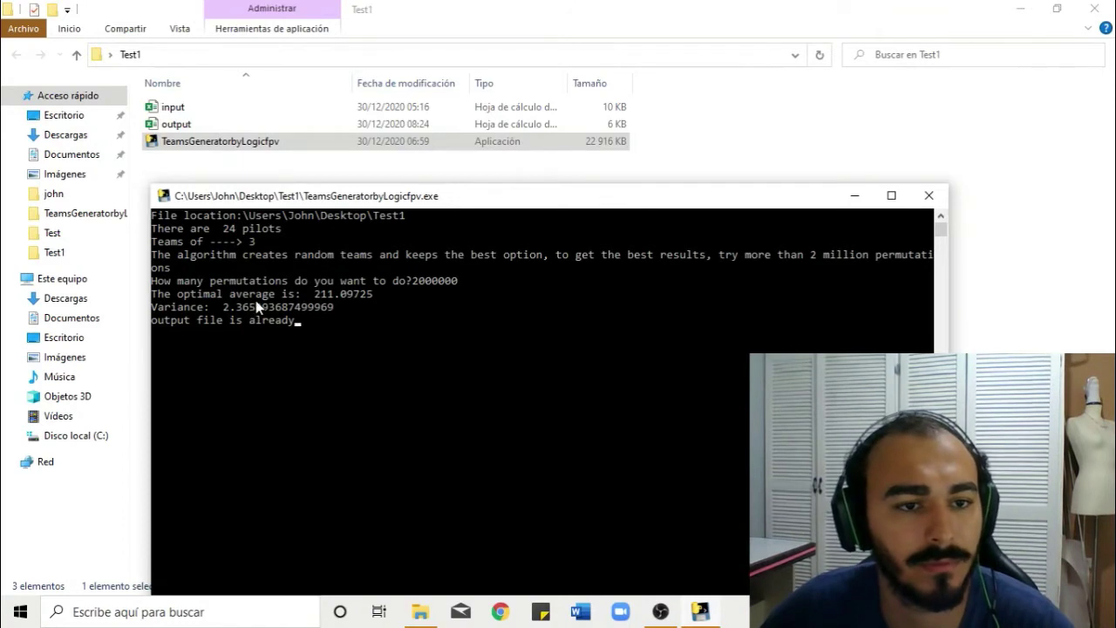
drag(224, 309, 336, 317)
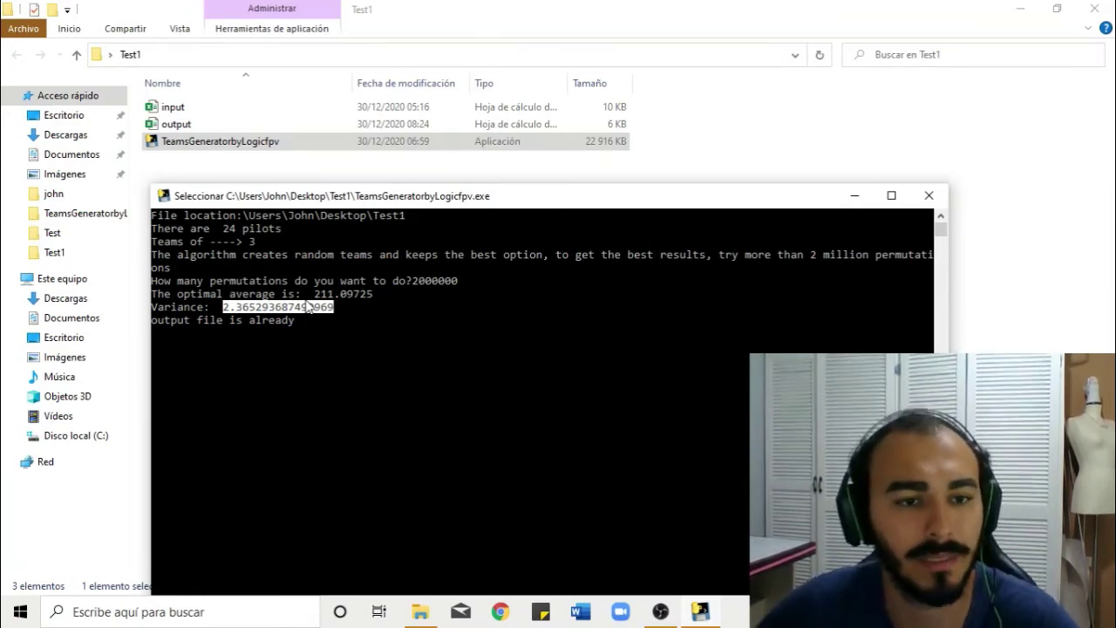
click(929, 196)
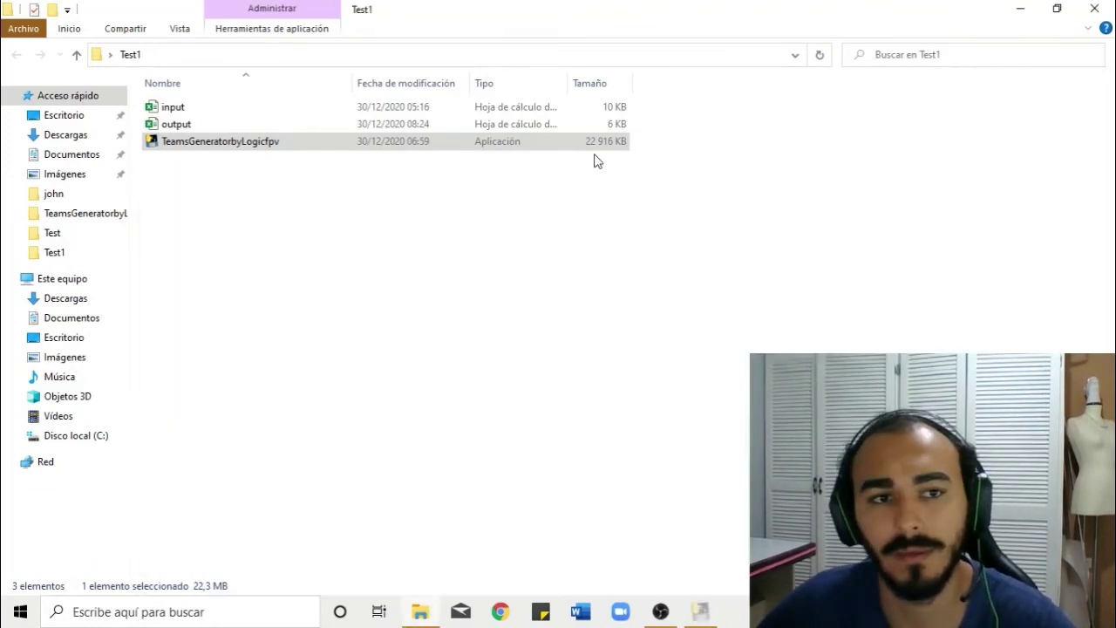
Step: Open the output spreadsheet and examine the generated teams, Team 7's pilots and time, and the average and variance rows
double_click(179, 124)
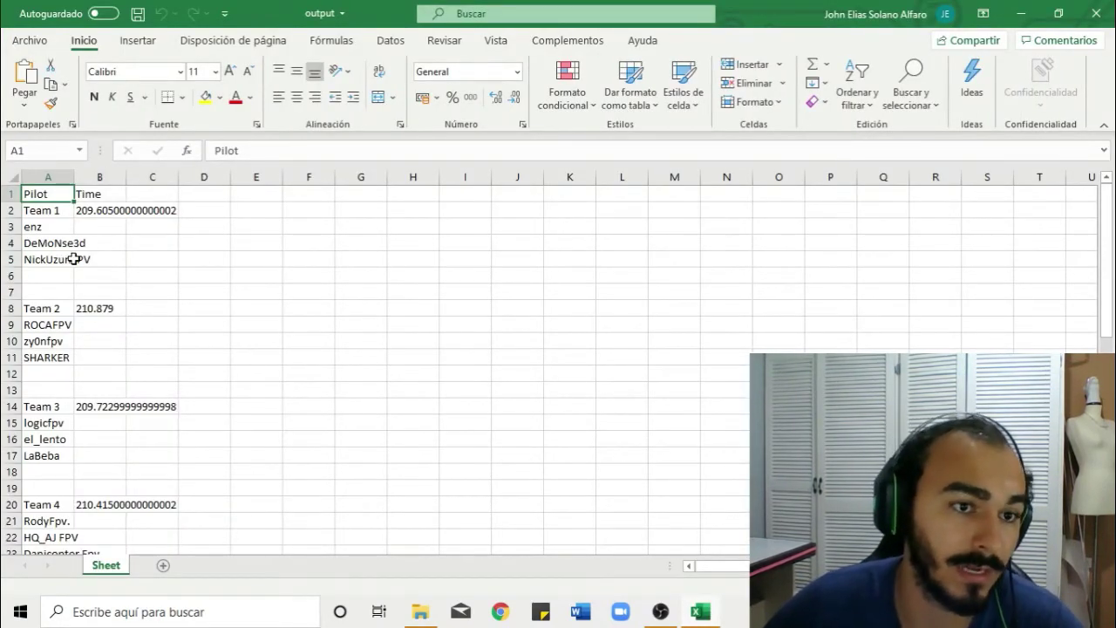
scroll(61, 279, down, 1)
scroll(61, 279, down, 8)
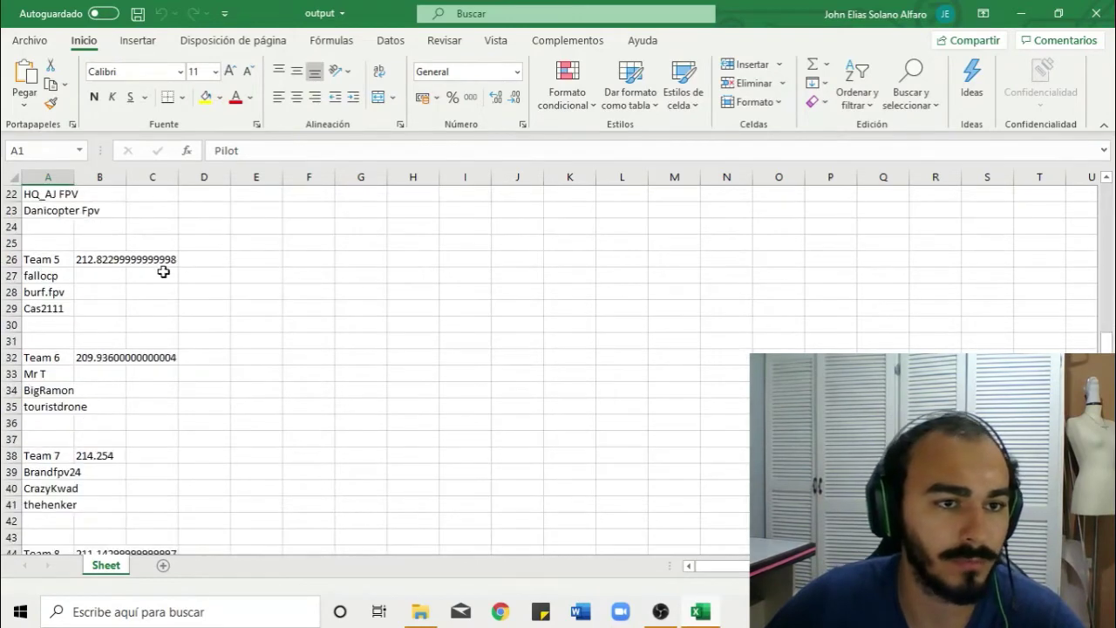
scroll(79, 349, down, 1)
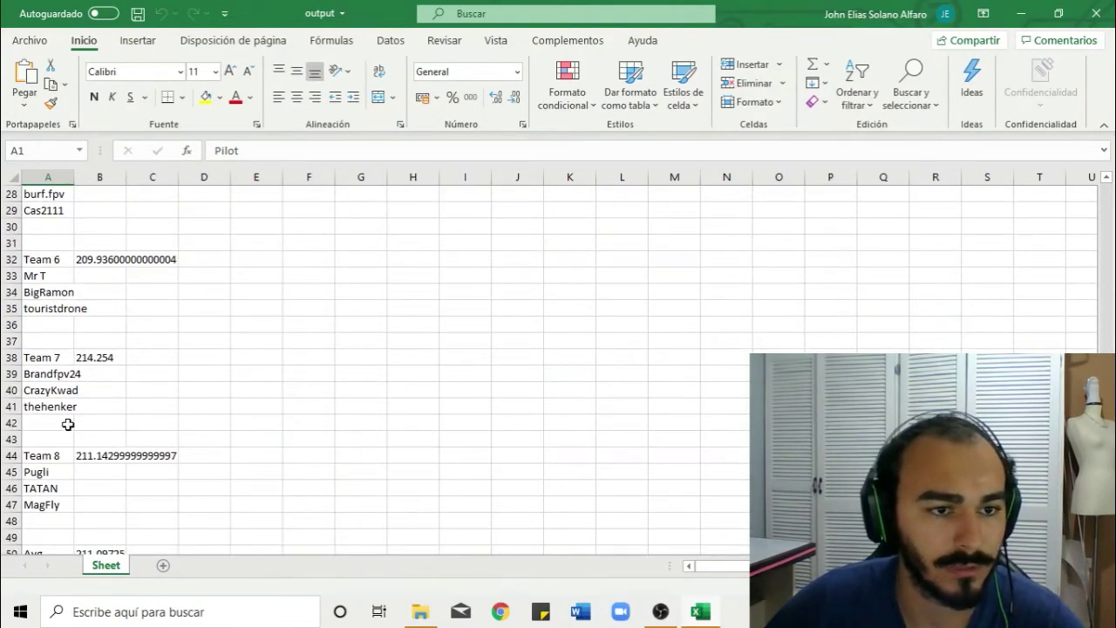
scroll(74, 384, down, 1)
drag(70, 323, 70, 359)
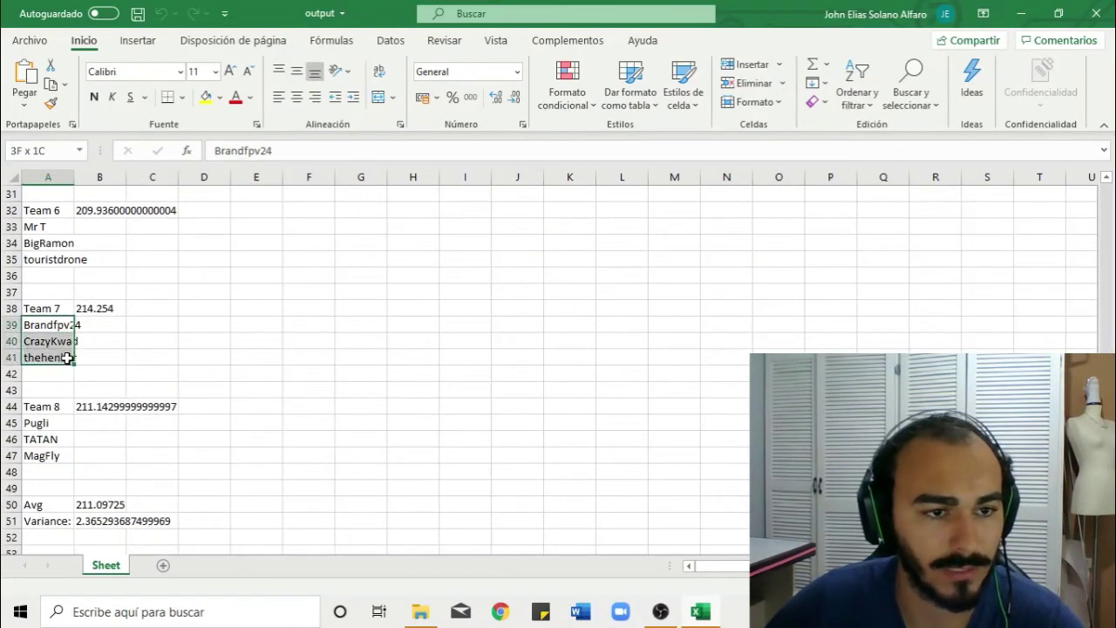
click(103, 310)
scroll(137, 432, down, 2)
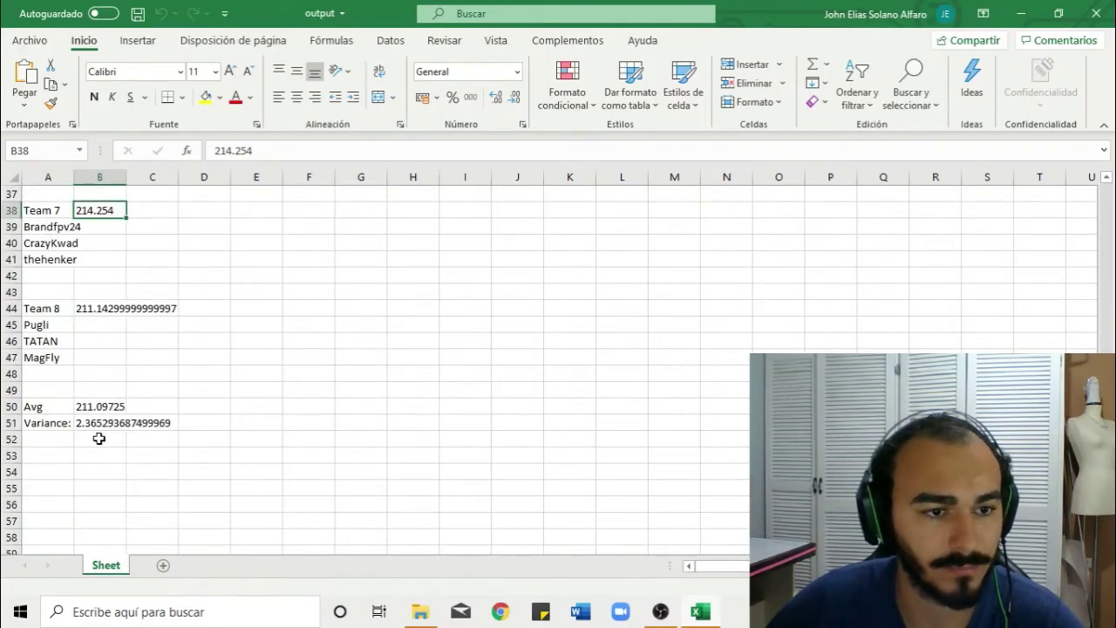
scroll(113, 384, up, 7)
scroll(118, 369, up, 5)
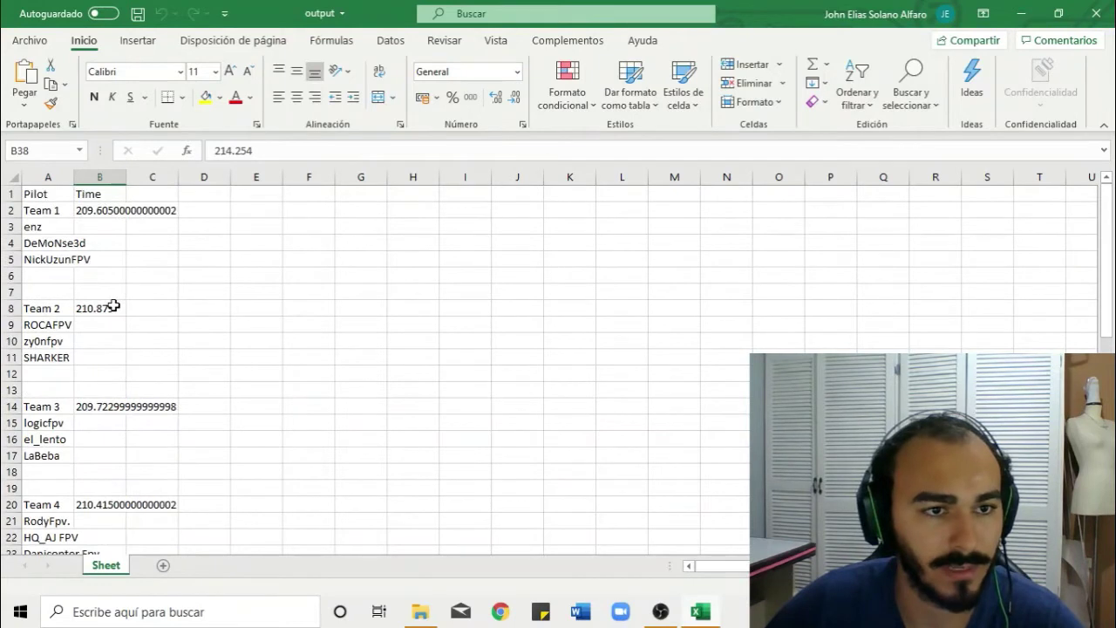
Step: Compare the total times of Team 1, Team 2 and Team 3 with the remaining teams and the overall average
click(100, 210)
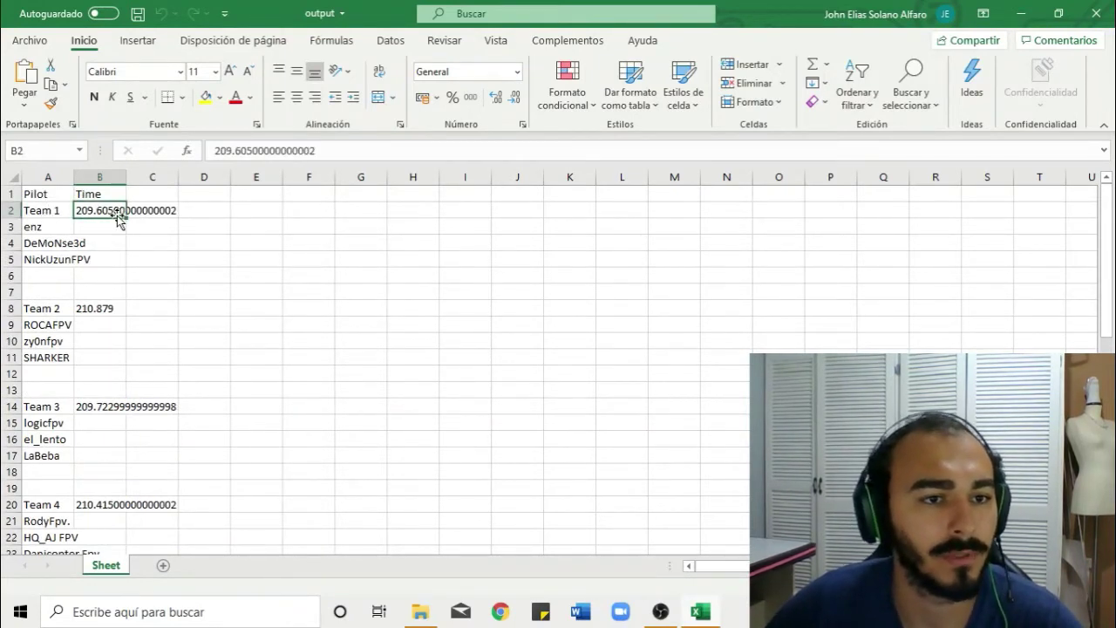
click(105, 310)
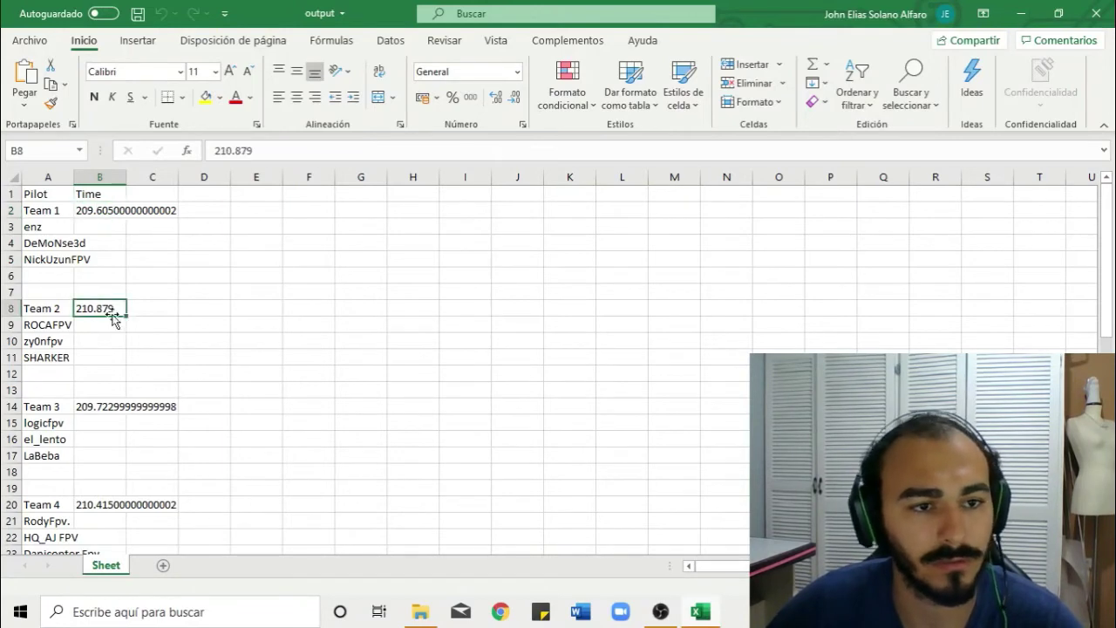
click(108, 408)
scroll(142, 439, down, 3)
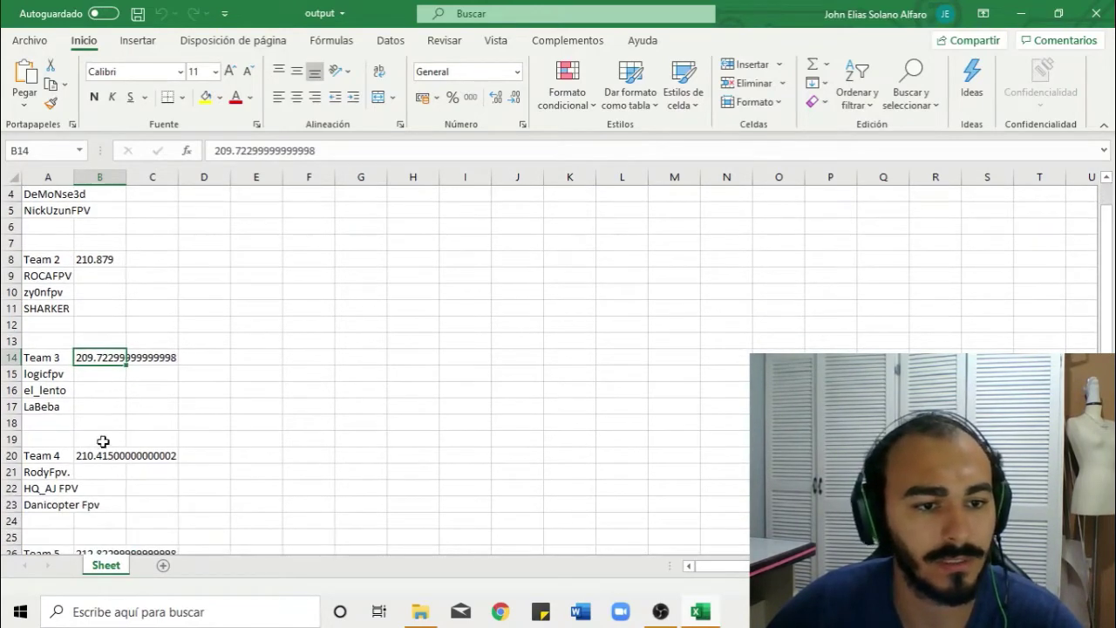
scroll(121, 406, down, 5)
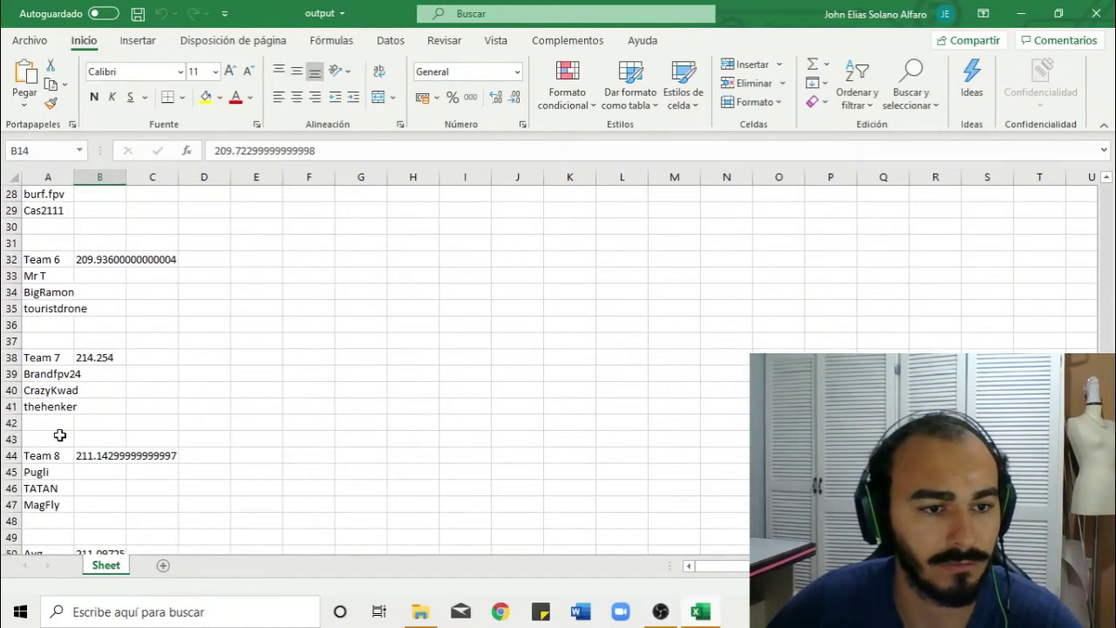
scroll(101, 473, down, 1)
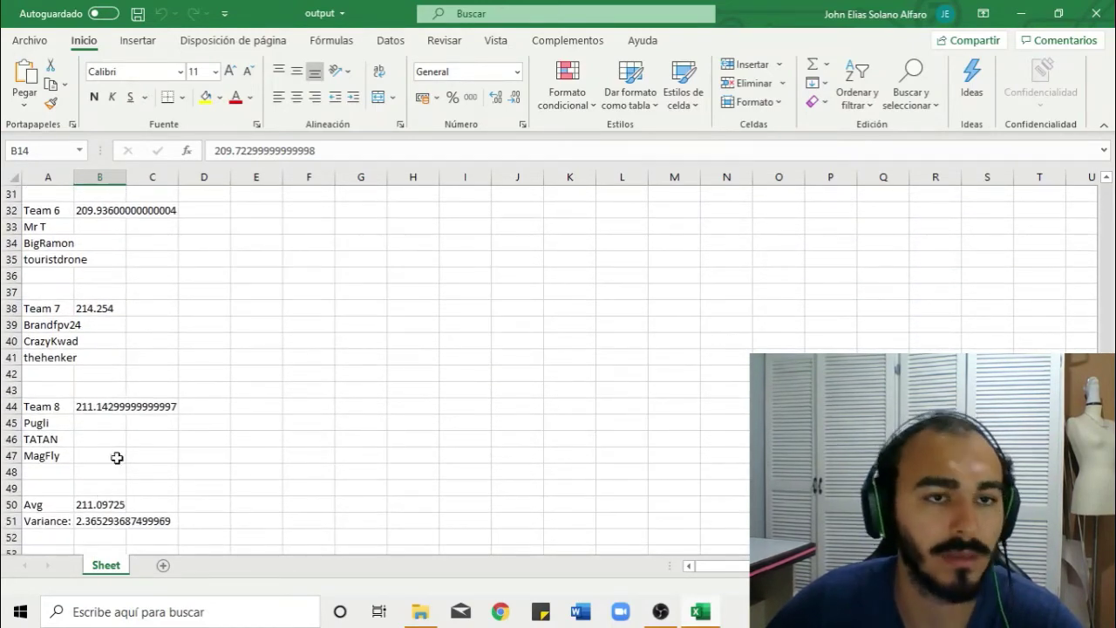
Step: Look over the generated teams down to the average and variance rows once more, and close the output spreadsheet
scroll(157, 296, up, 8)
scroll(389, 305, up, 2)
scroll(398, 319, down, 15)
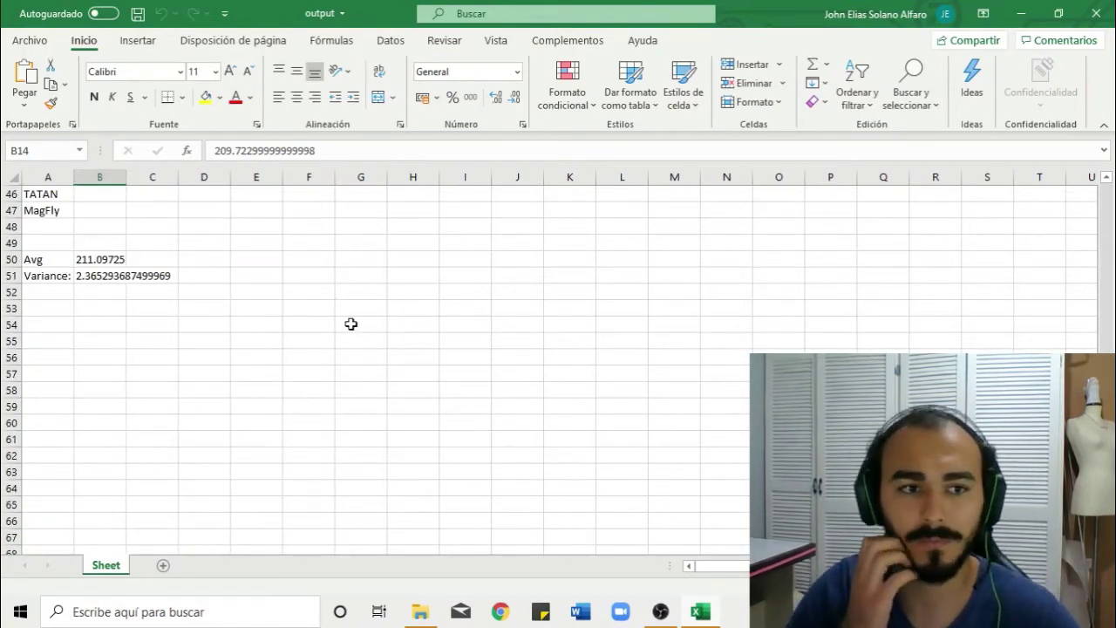
click(1096, 14)
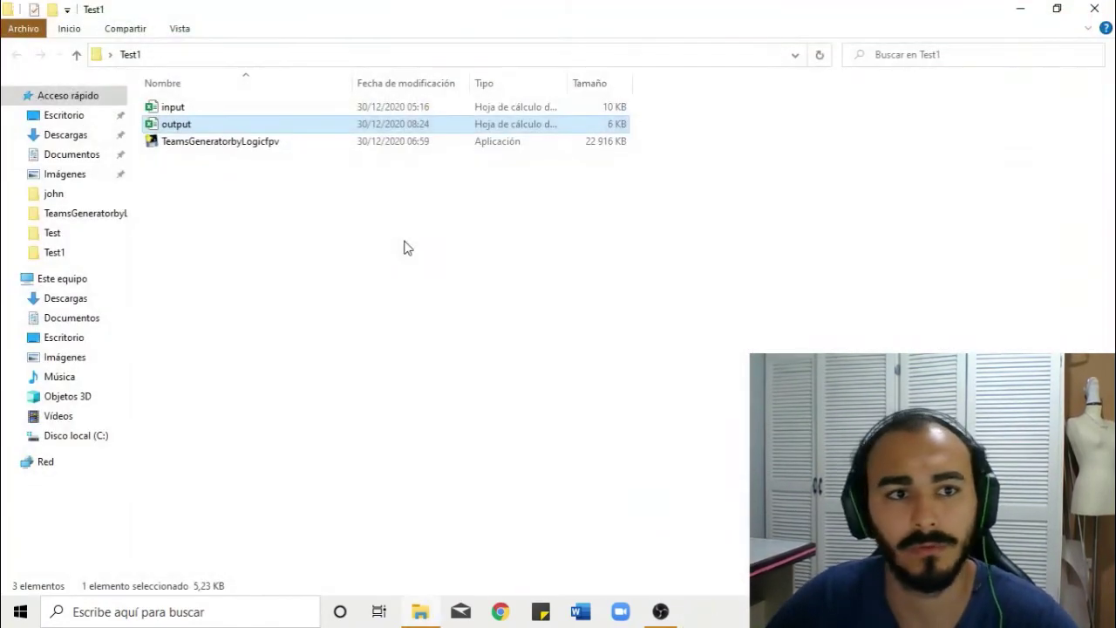
Step: Rename the output spreadsheet in the Test1 folder as output1
click(213, 181)
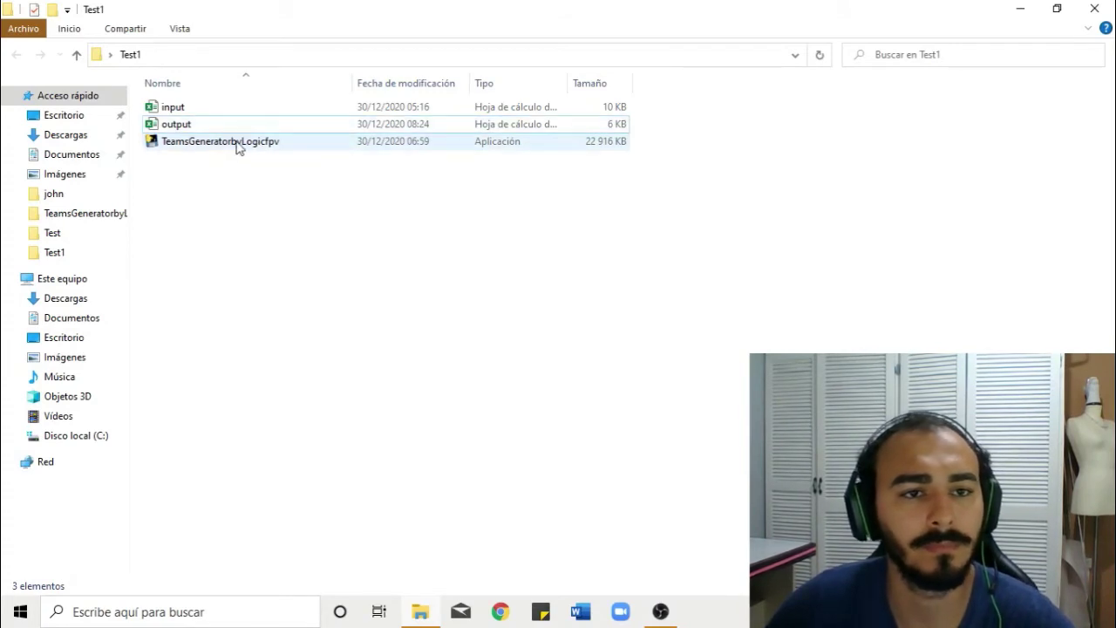
right_click(180, 128)
click(243, 462)
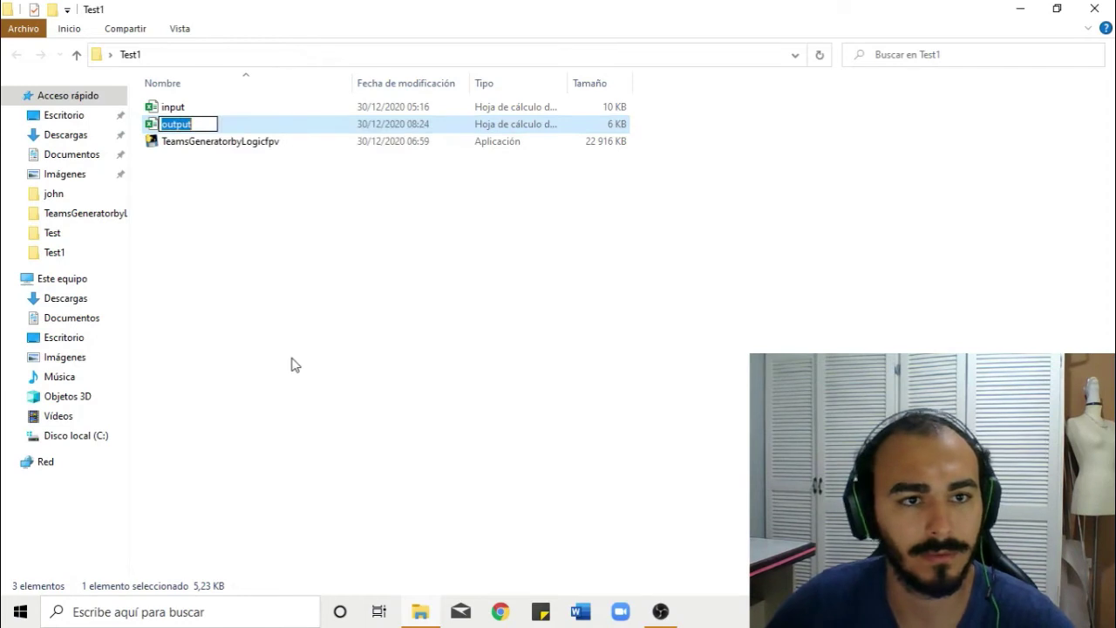
key(End)
text(1)
key(Return)
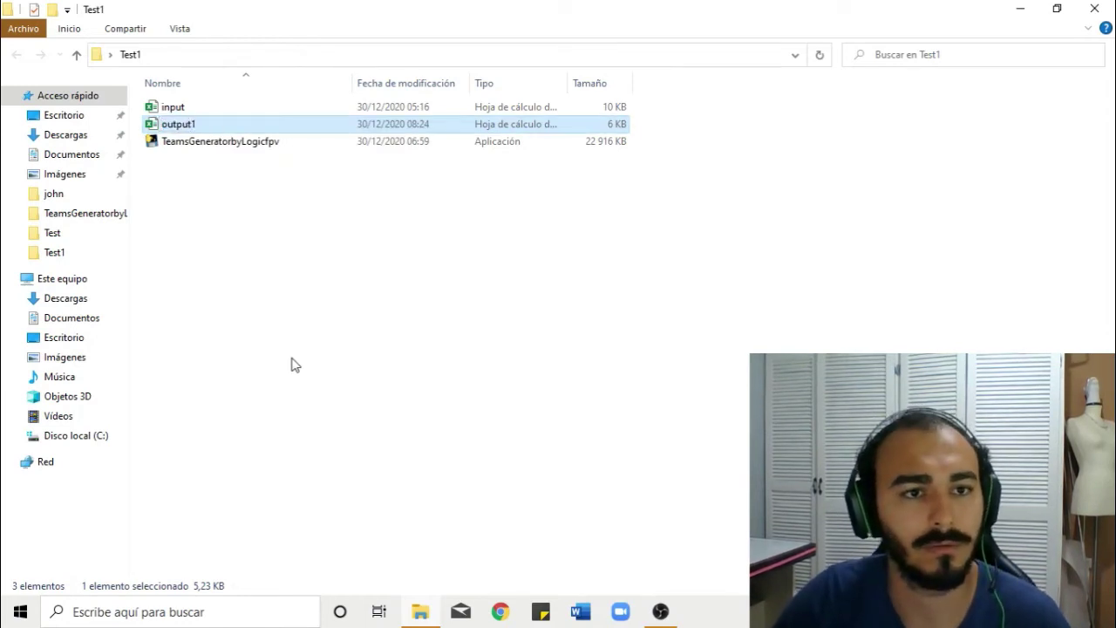
Step: Launch TeamsGeneratorbyLogicfpv and give the path of the desktop's Test1 folder as the file location
double_click(200, 143)
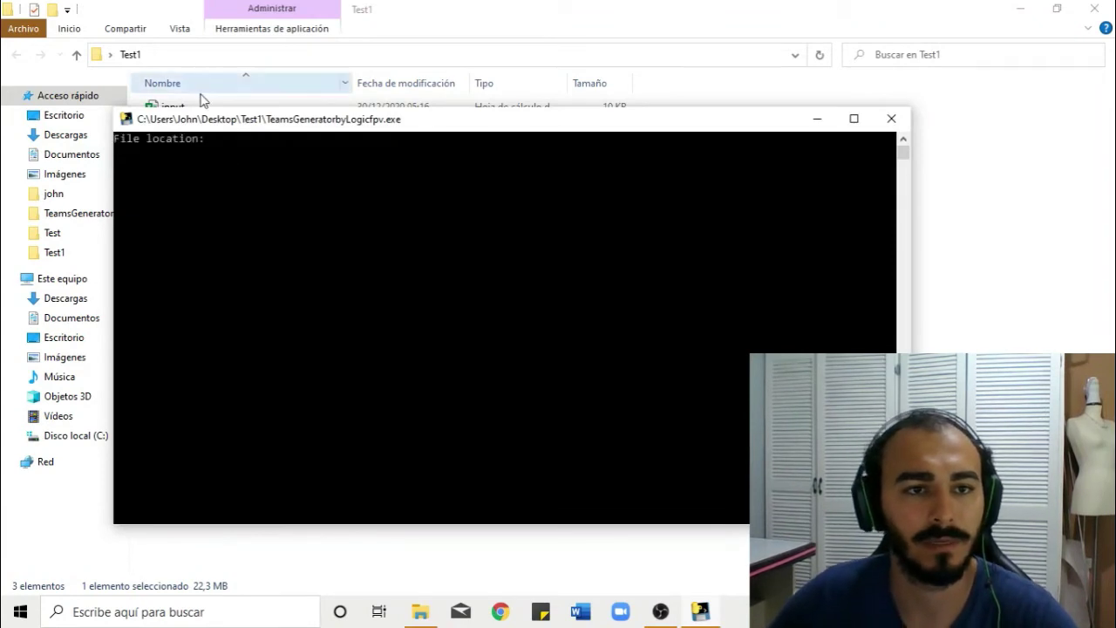
text(\Users\John\Desktop\Test1)
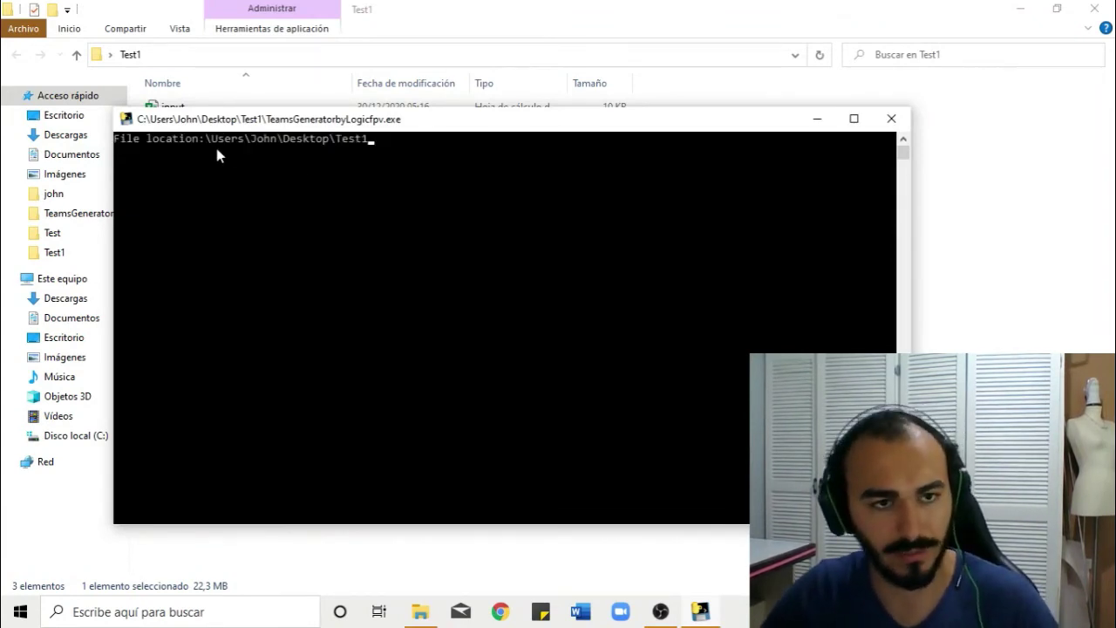
key(Return)
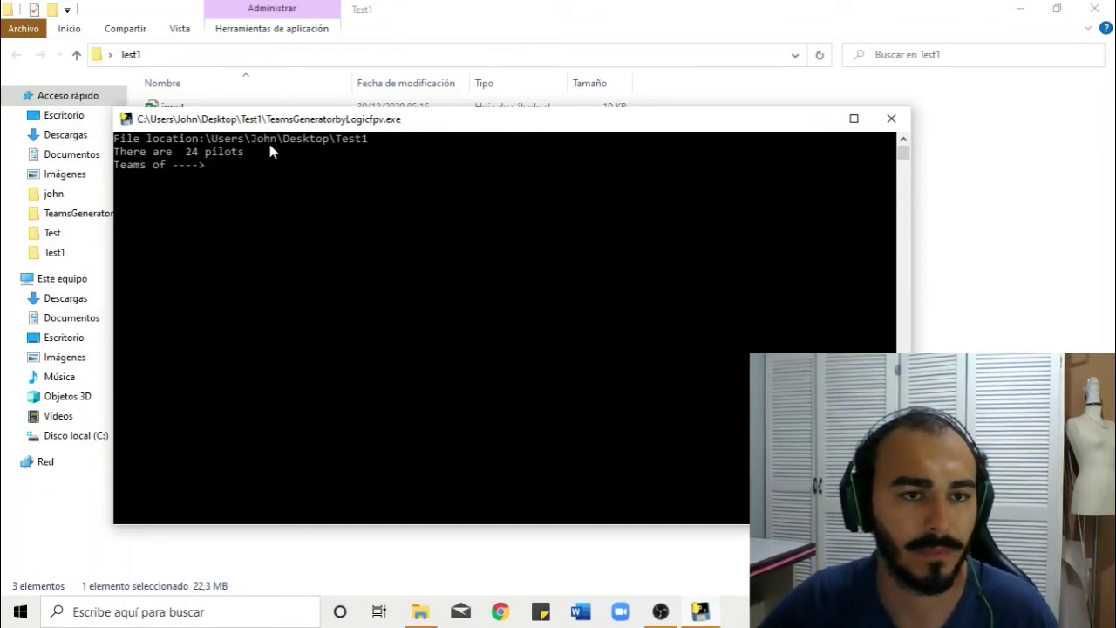
Step: Generate teams of 3 pilots using 10000000 permutations, and close the generator once the output file is ready
text(3)
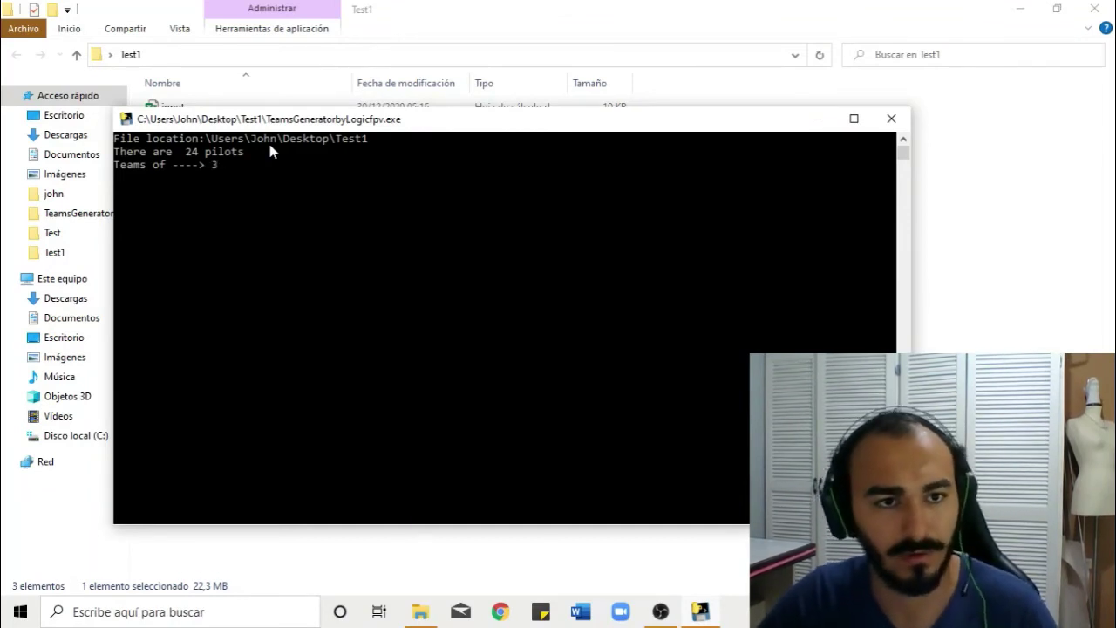
key(Return)
text(10000000)
key(Return)
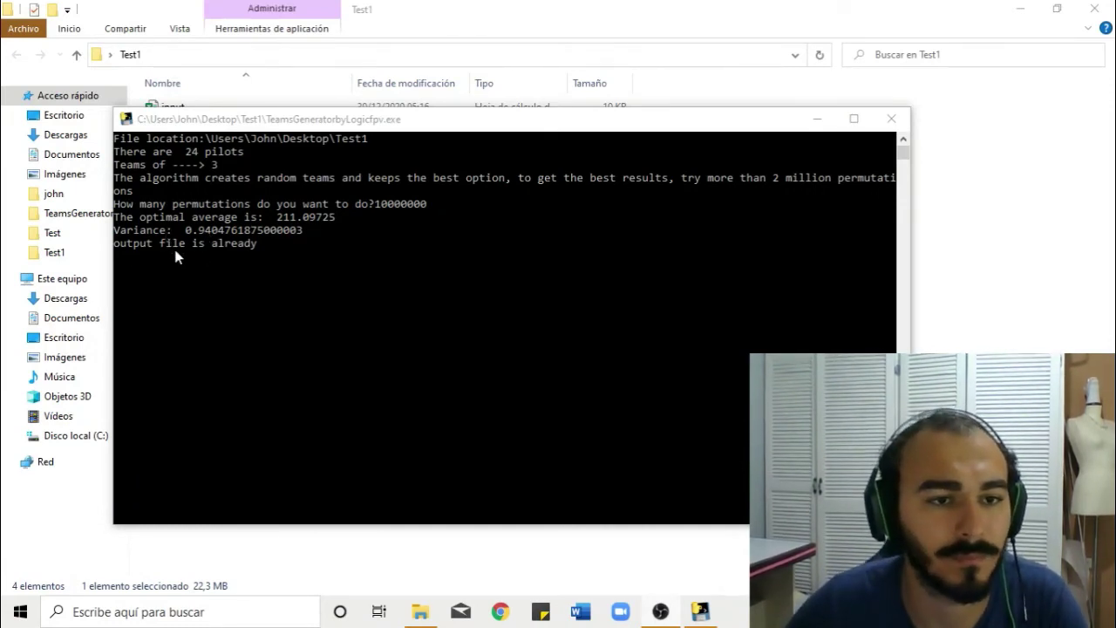
drag(597, 129, 600, 221)
click(894, 213)
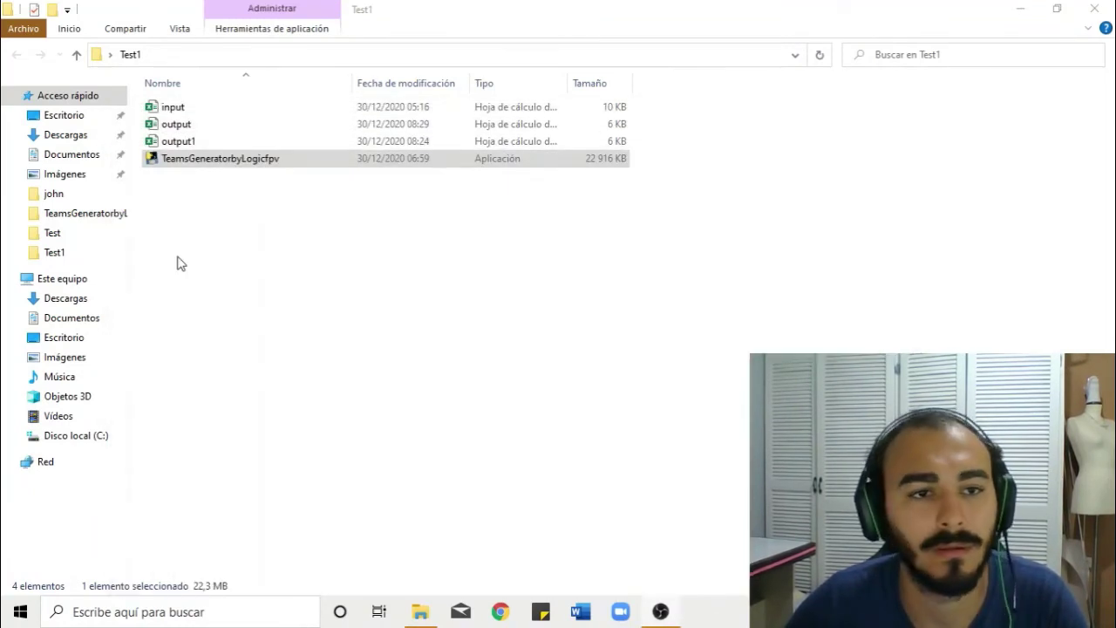
Step: Open both the output1 and output spreadsheets from the Test1 folder
double_click(193, 142)
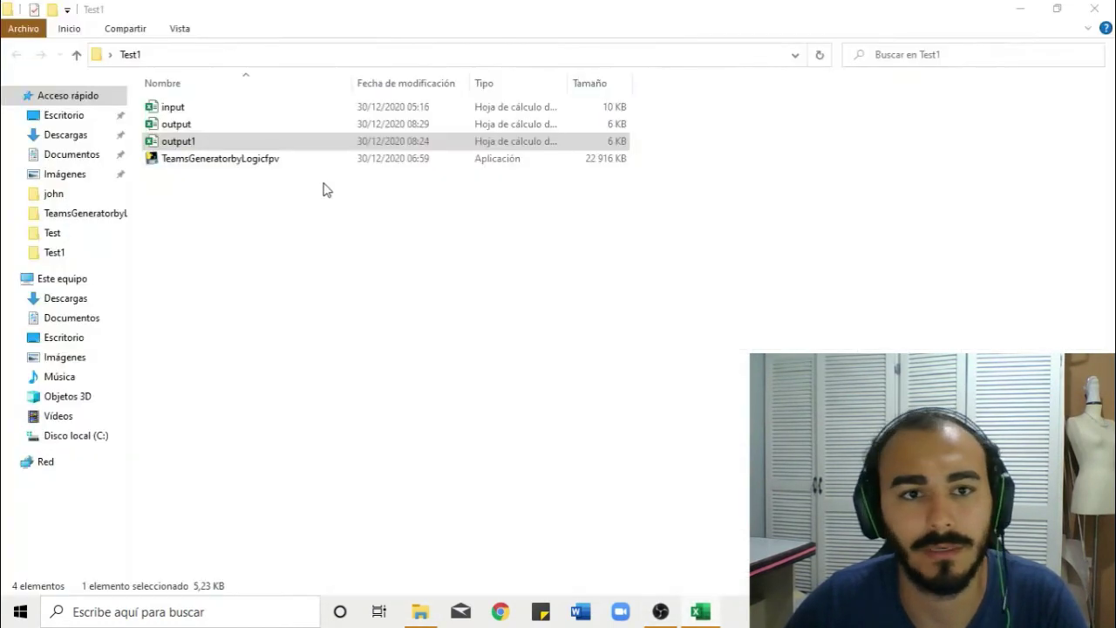
click(1021, 13)
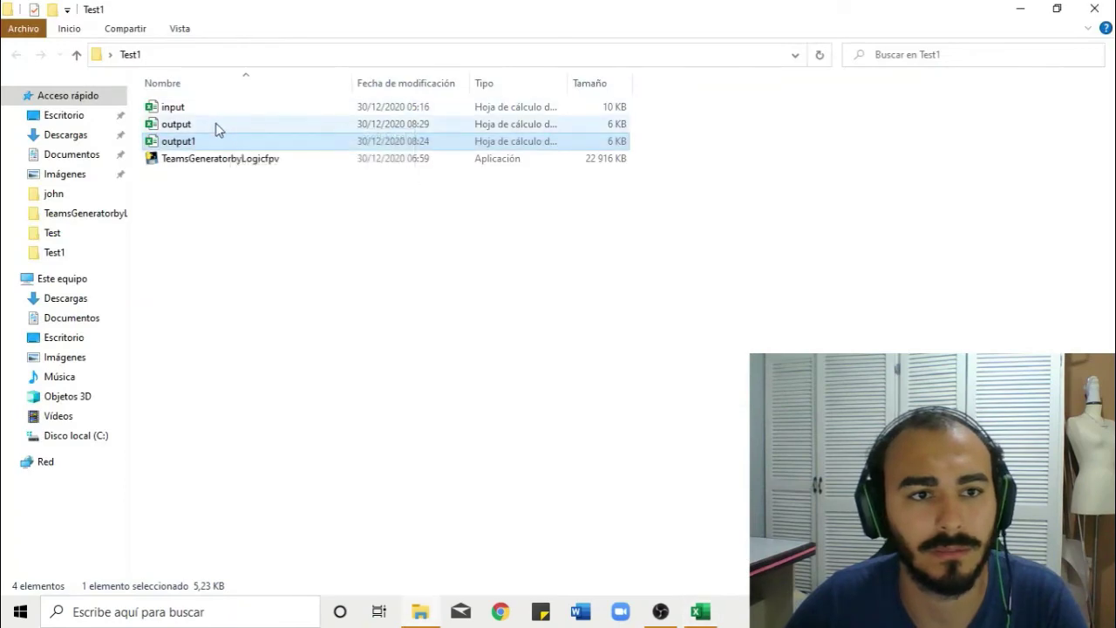
double_click(218, 124)
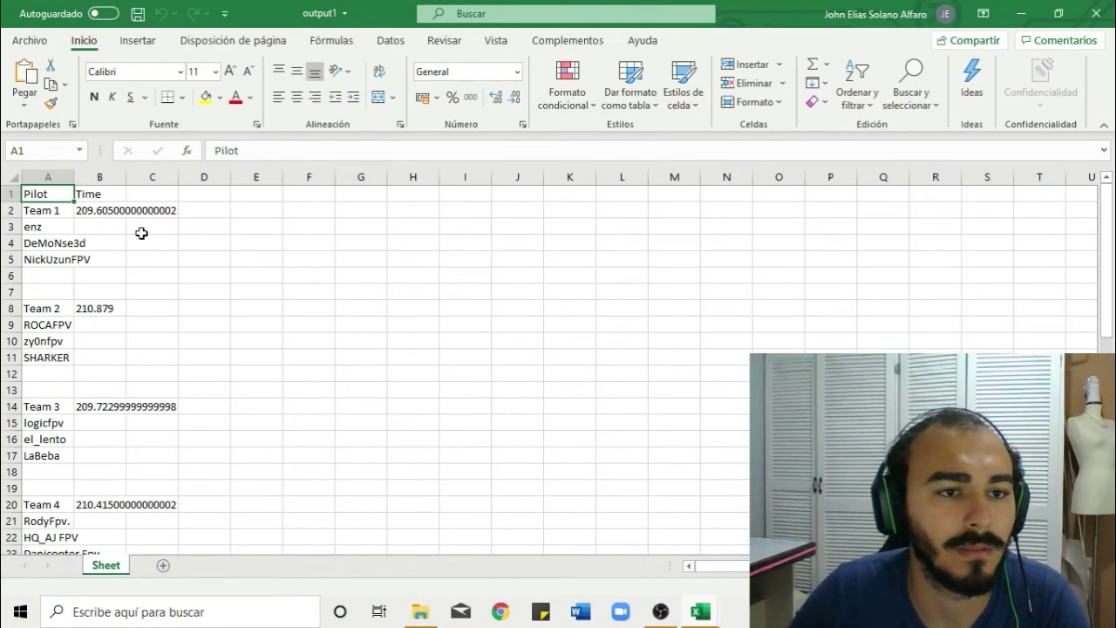
Step: Examine the total times of the eight teams in output1, along with its average and variance rows
click(114, 211)
click(102, 309)
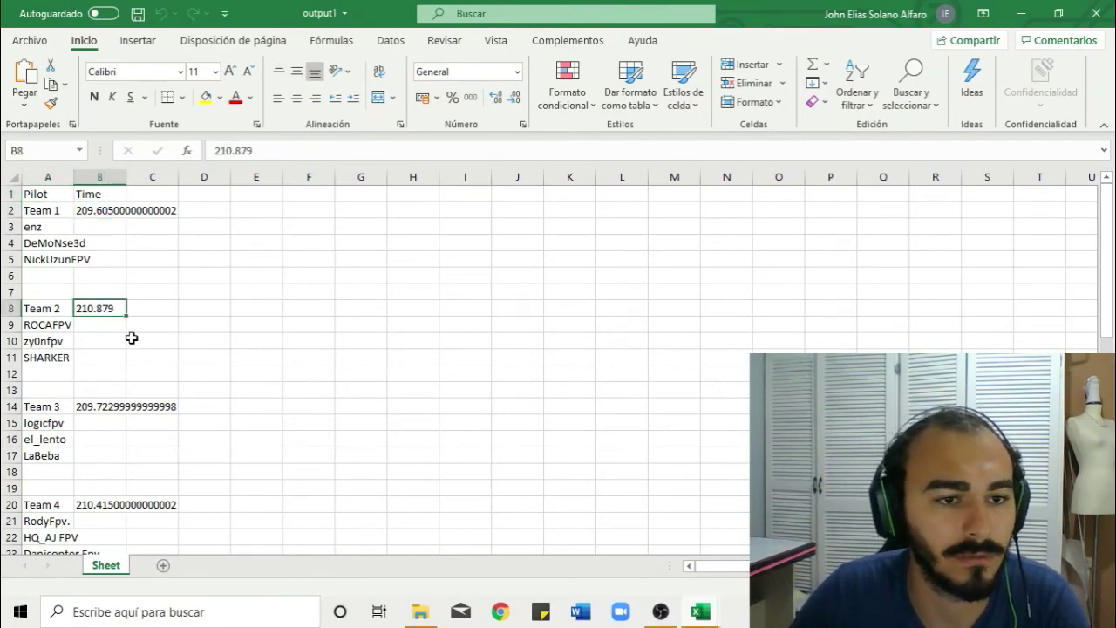
scroll(113, 349, down, 1)
click(112, 357)
scroll(114, 375, down, 2)
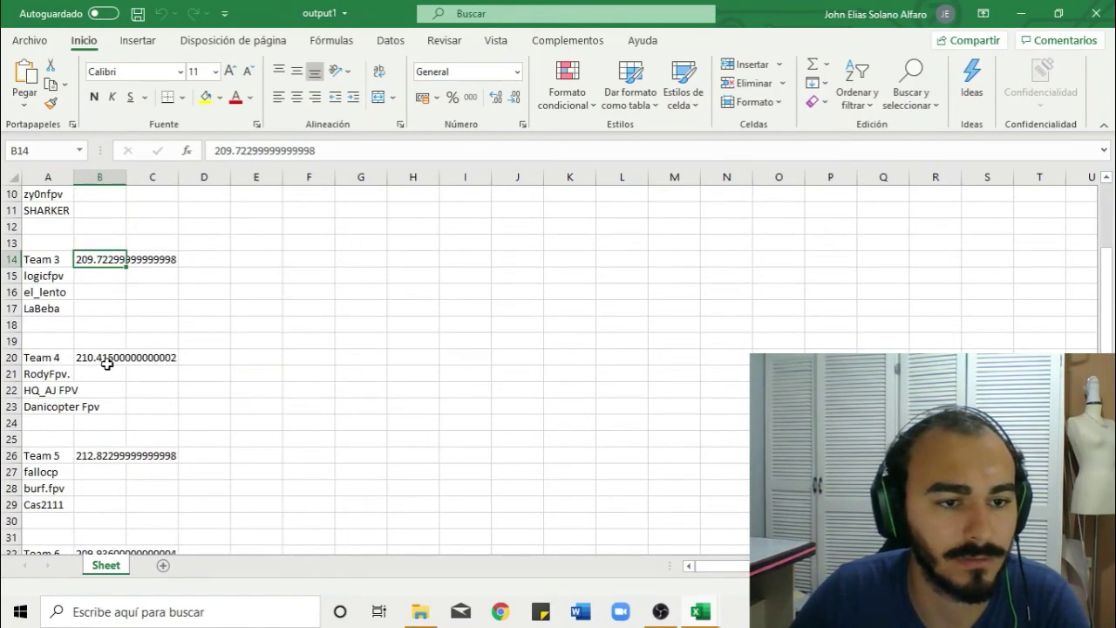
scroll(117, 427, down, 5)
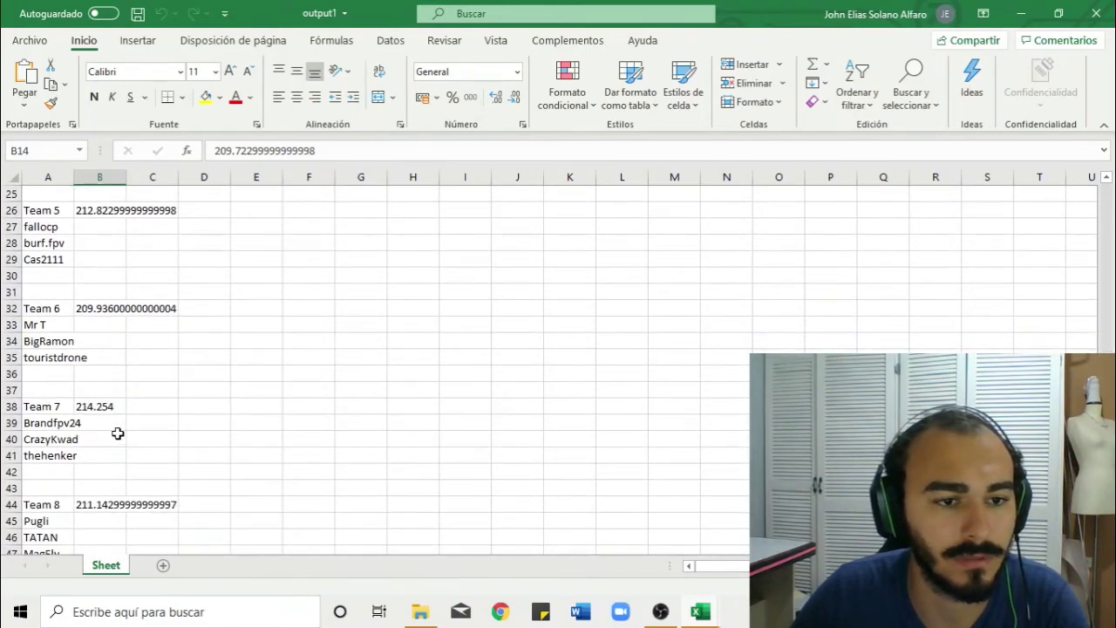
click(112, 407)
click(112, 519)
scroll(122, 484, down, 4)
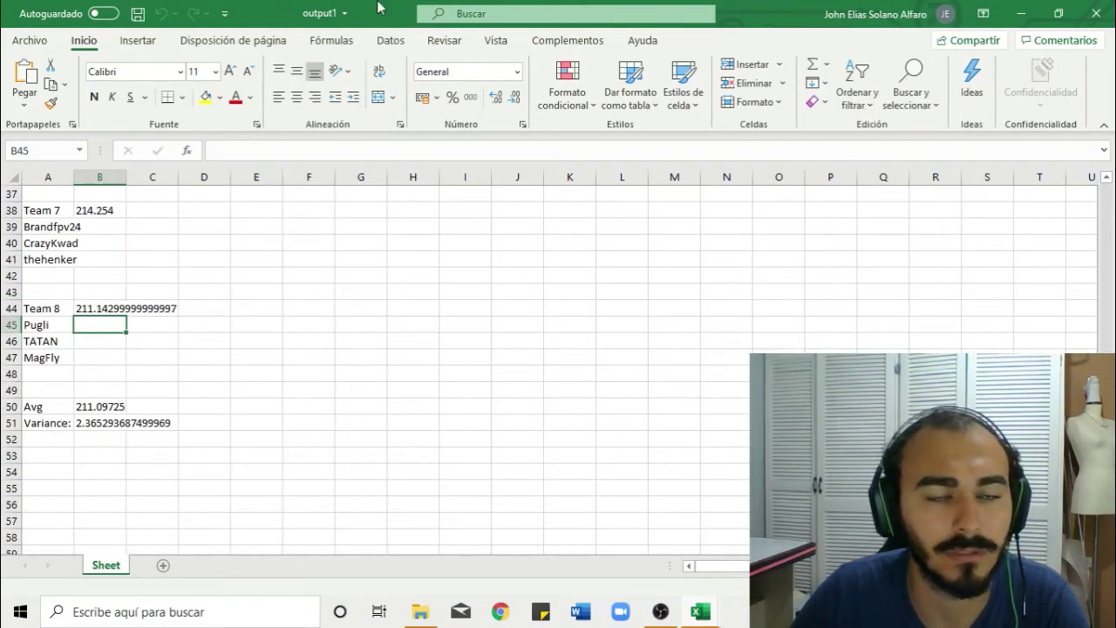
scroll(261, 331, up, 12)
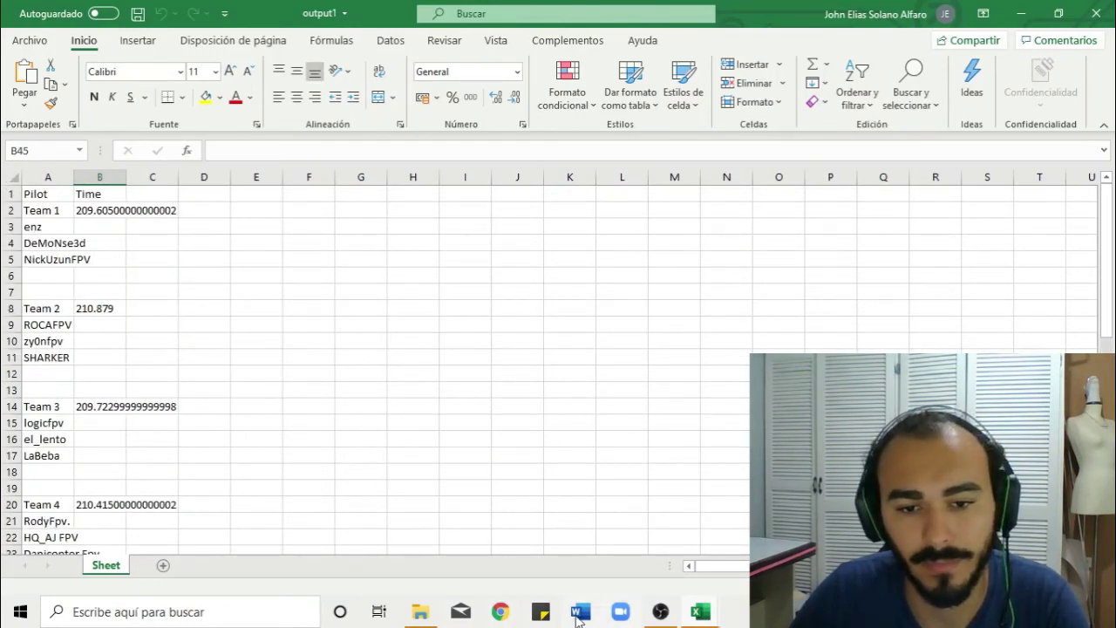
Step: Arrange the output and output1 spreadsheets side by side, each filling half of the screen
click(420, 611)
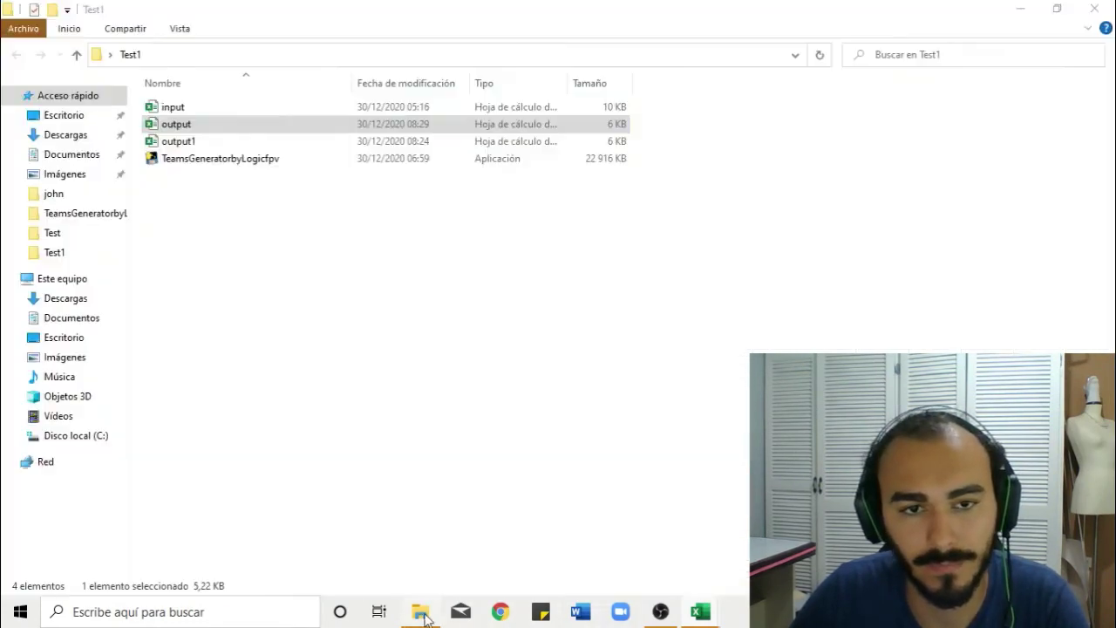
click(253, 222)
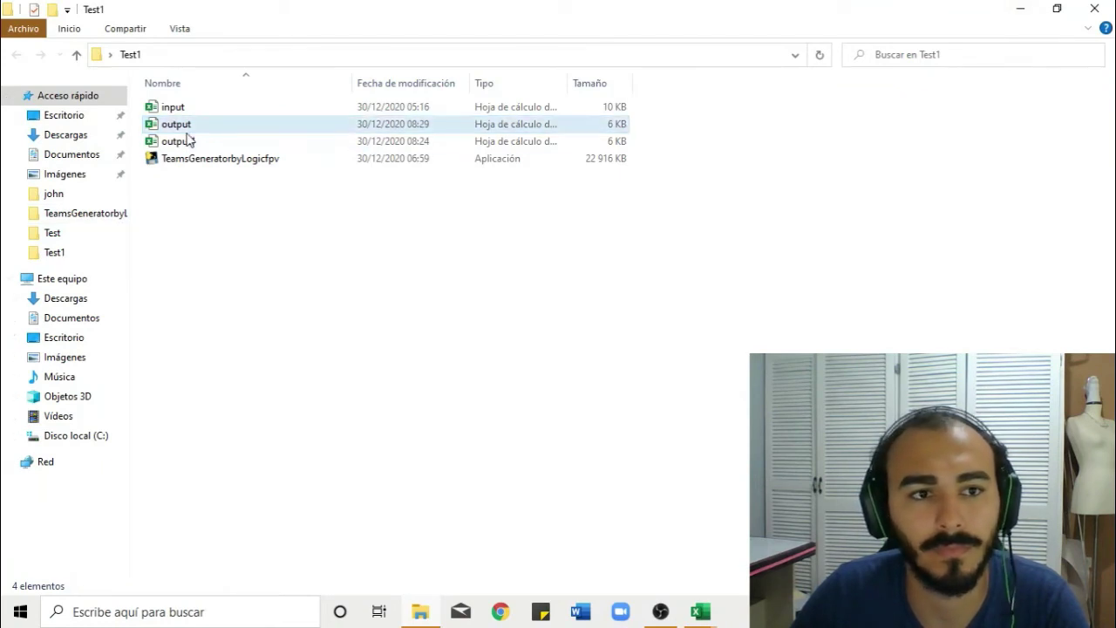
click(700, 614)
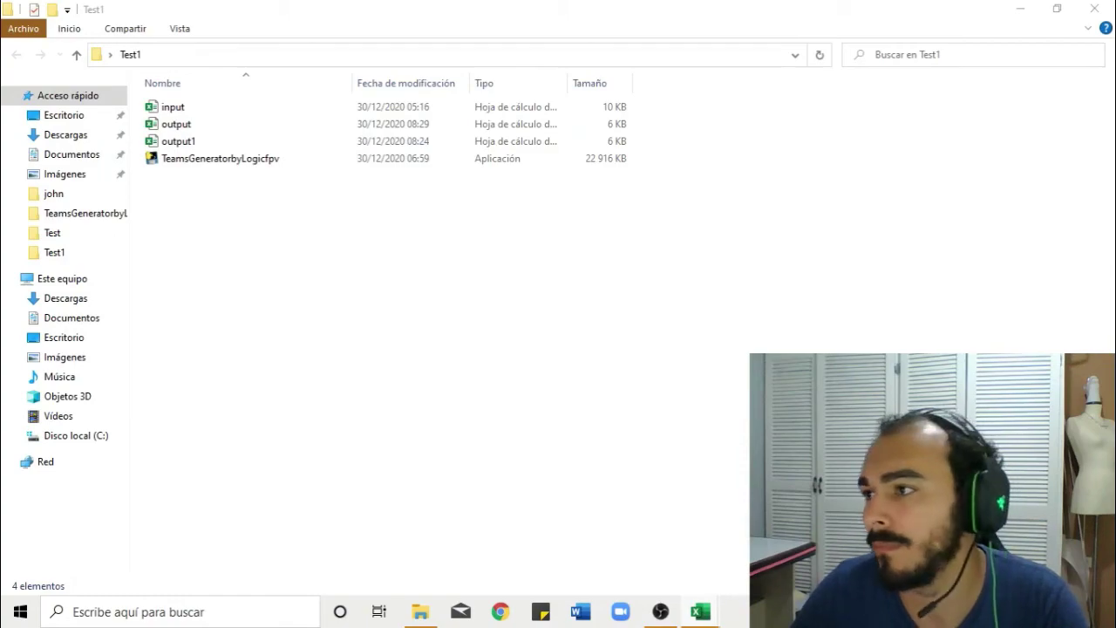
key(alt+Tab)
drag(566, 8, 3, 188)
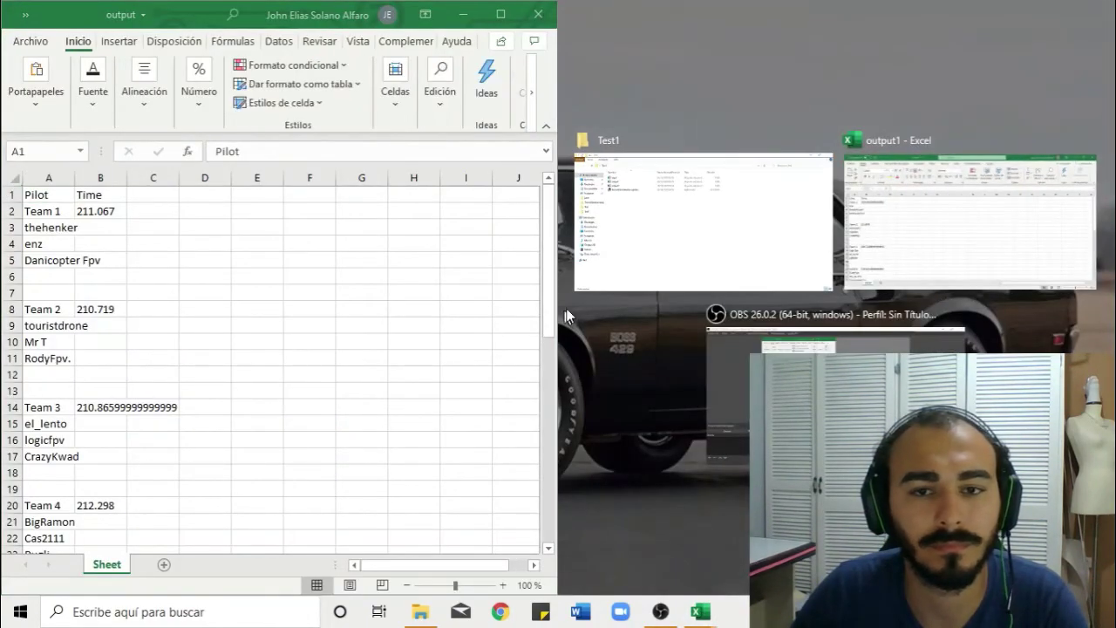
click(999, 226)
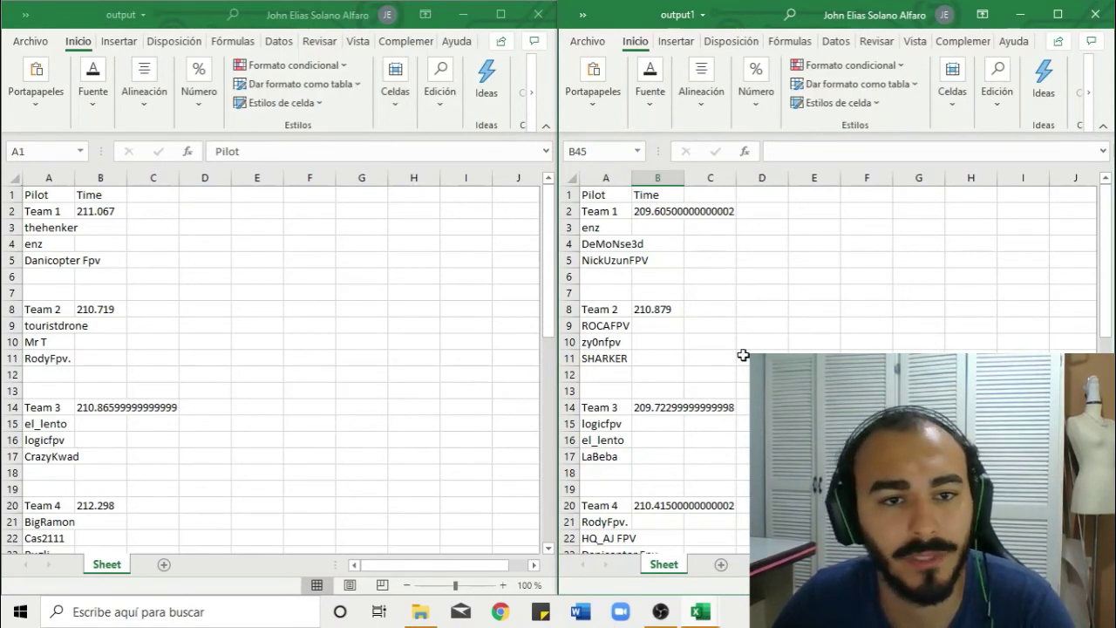
Step: Compare the team times in output with those in output1, from Team 1 through the middle teams
key(alt+Tab)
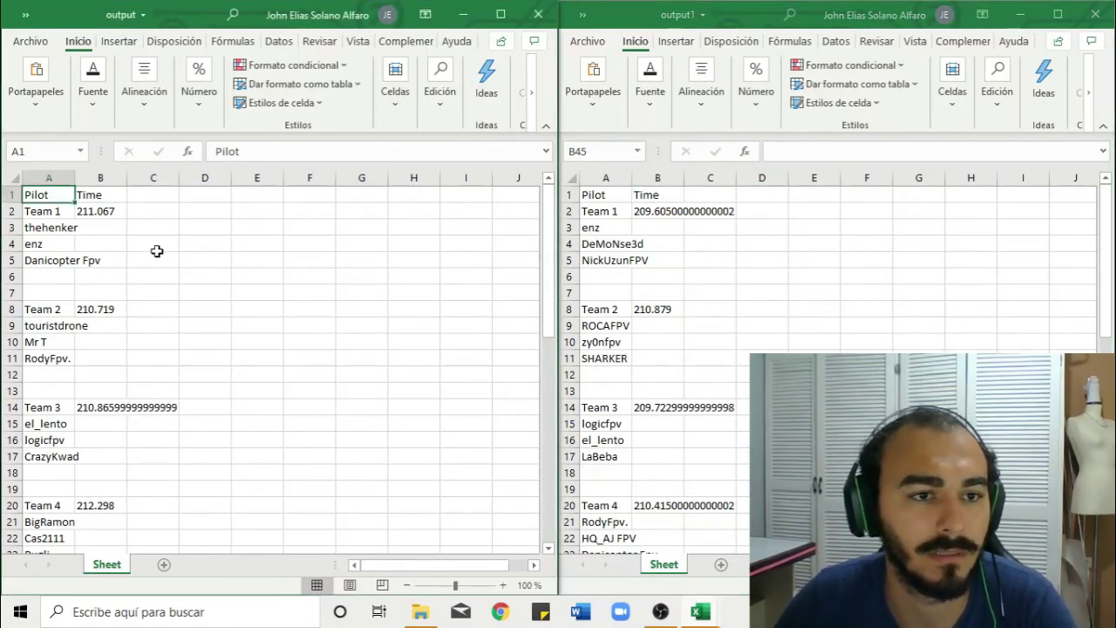
click(224, 261)
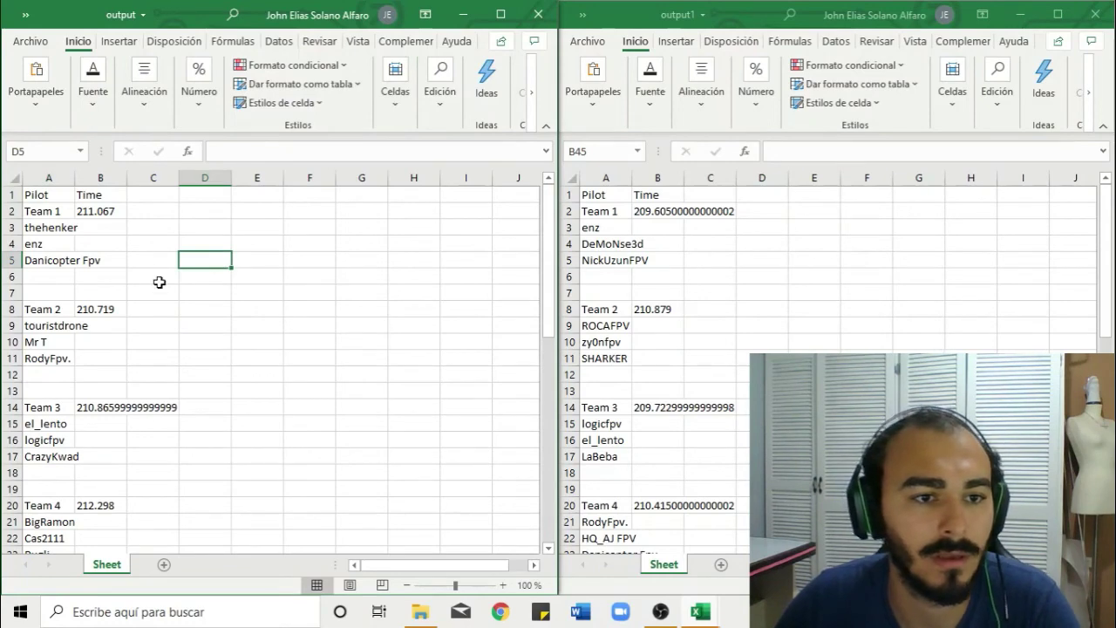
scroll(717, 333, down, 3)
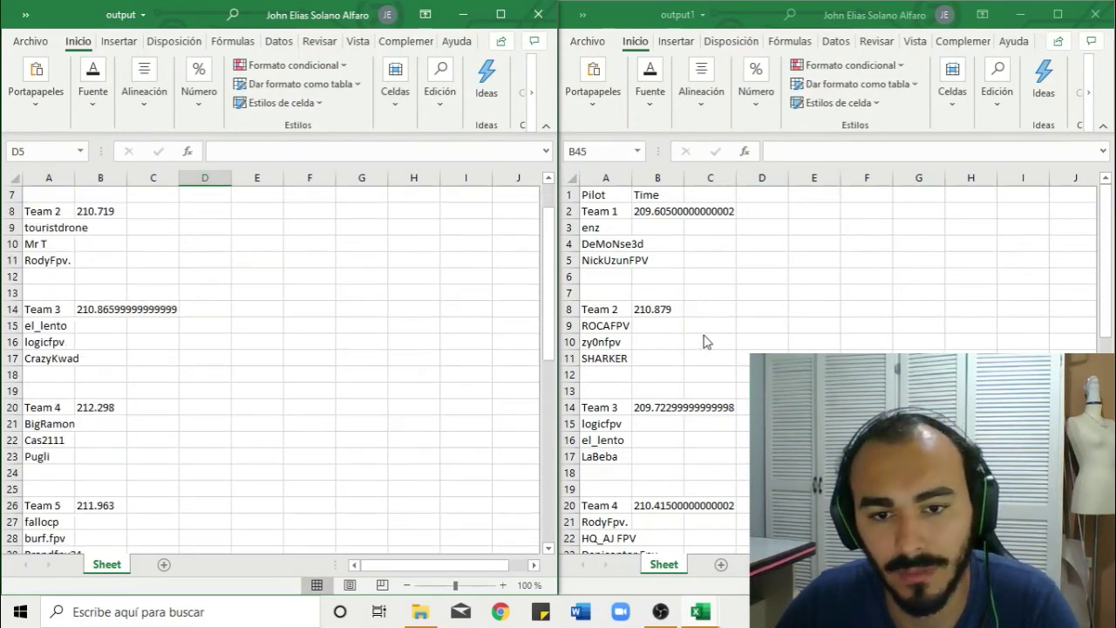
key(alt+Tab)
scroll(693, 401, down, 4)
scroll(688, 381, down, 1)
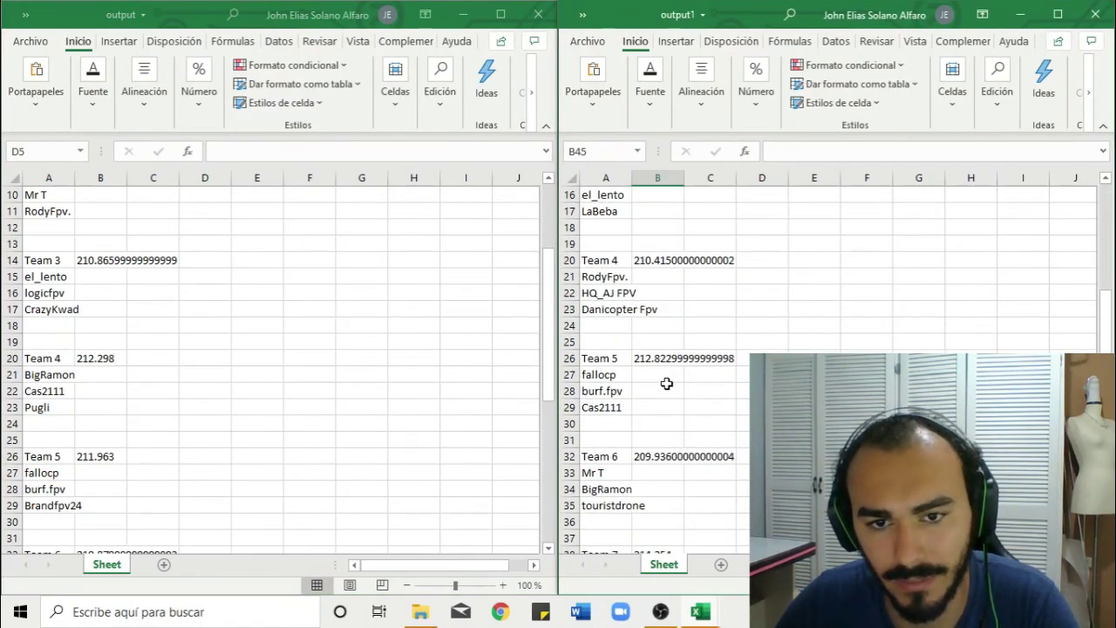
scroll(662, 426, down, 2)
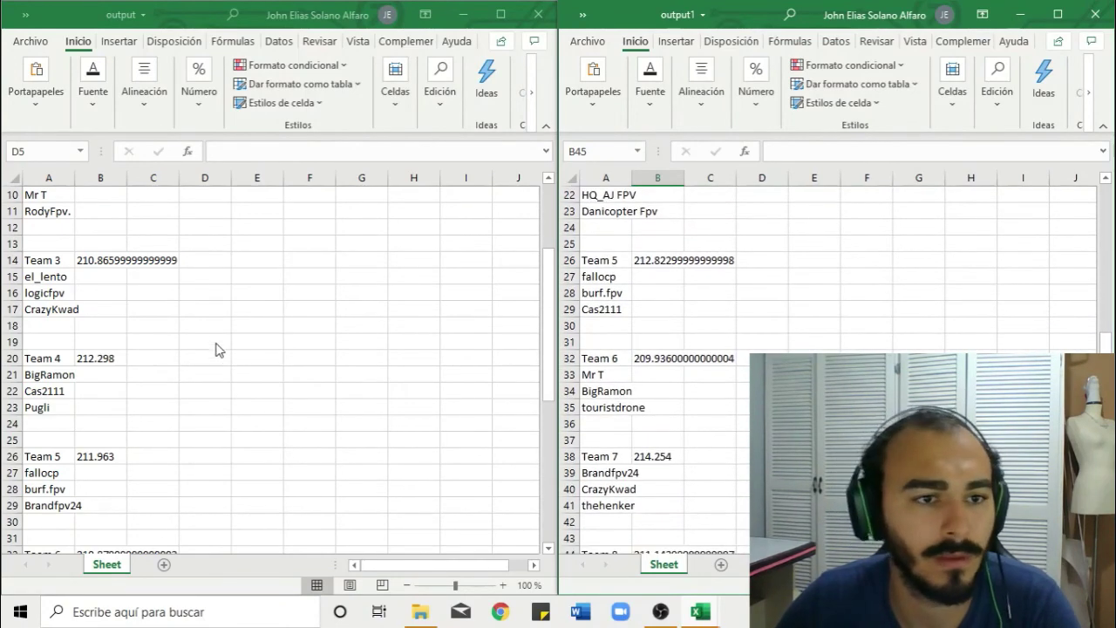
Step: Examine all eight team times and the average and variance rows in output against the output1 teams
scroll(199, 337, up, 3)
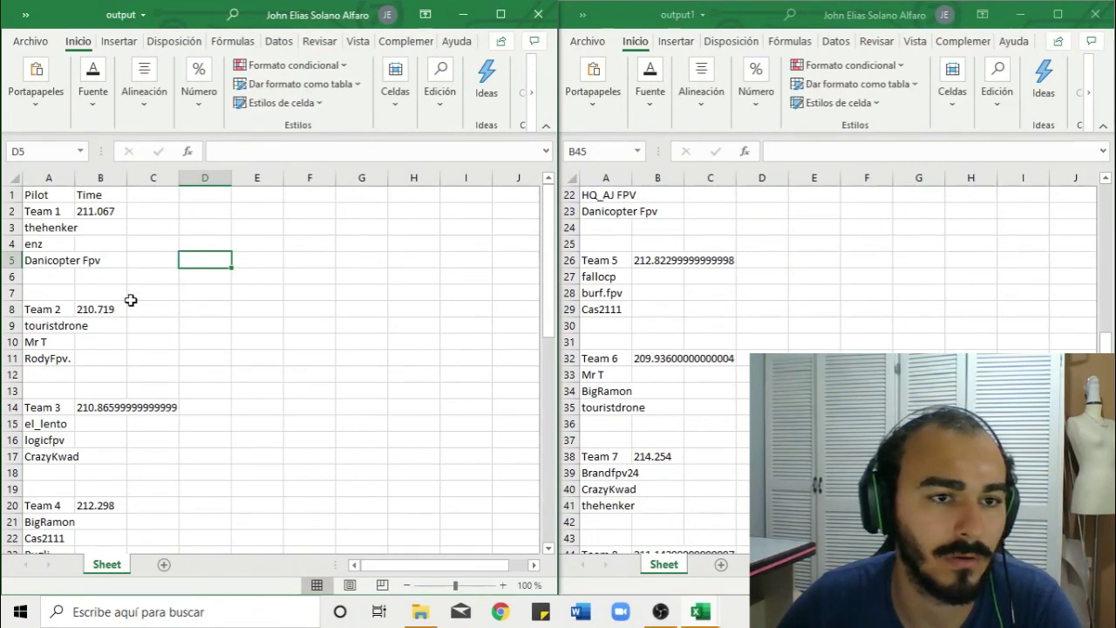
scroll(130, 300, down, 4)
scroll(130, 302, down, 5)
scroll(103, 337, down, 3)
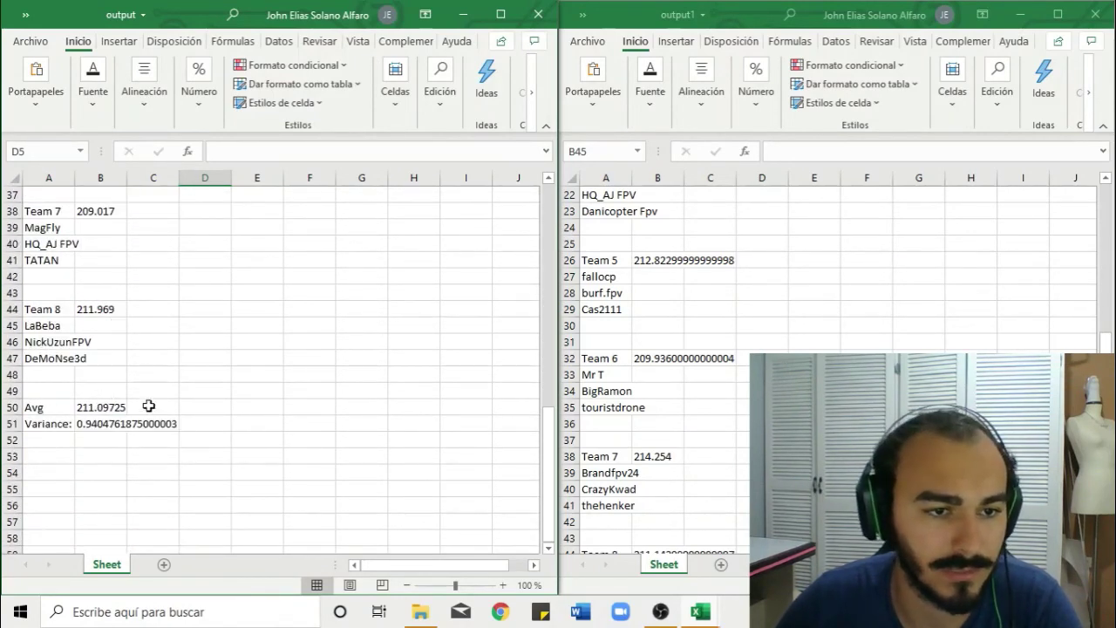
scroll(191, 342, up, 5)
scroll(191, 342, up, 4)
scroll(191, 341, down, 4)
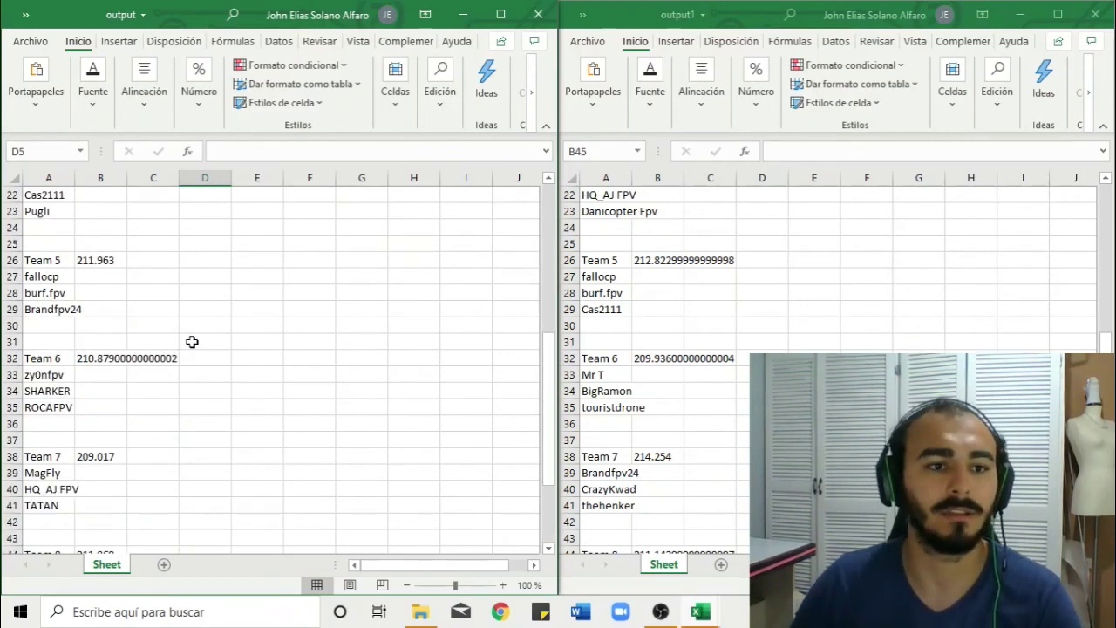
scroll(192, 341, down, 5)
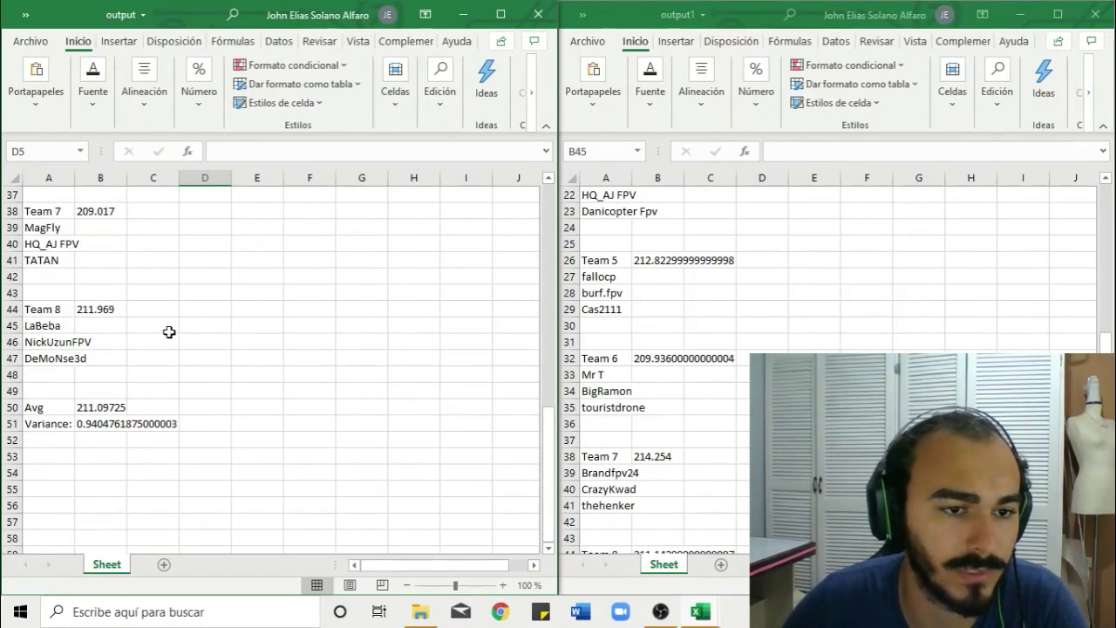
scroll(184, 391, up, 12)
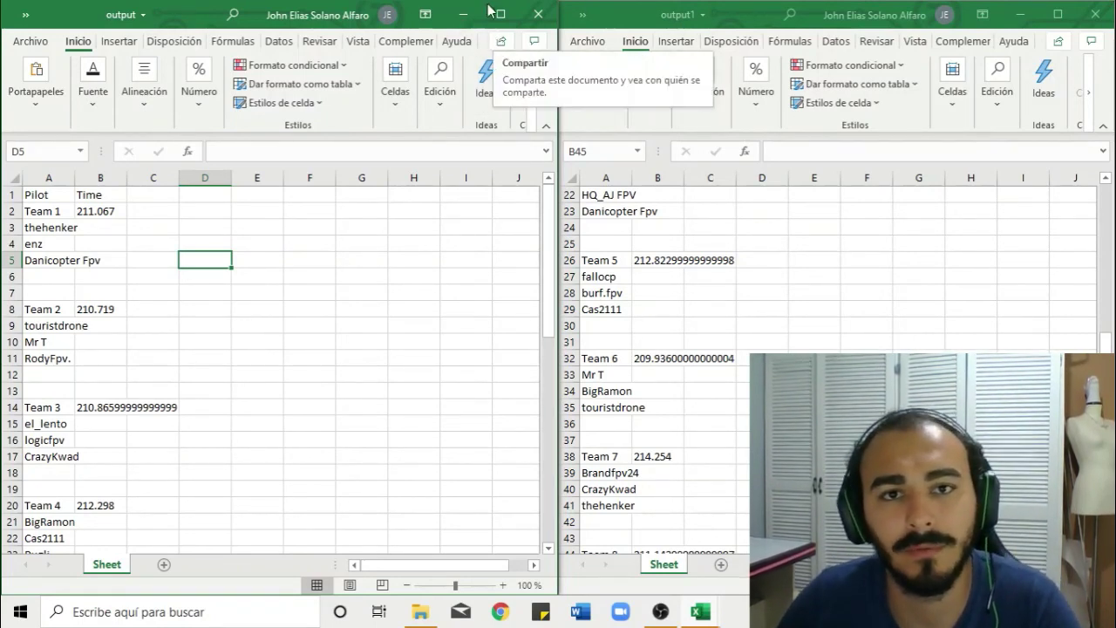
Step: Close the output and output1 spreadsheets and select TeamsGeneratorbyLogicfpv in the Test1 folder
click(540, 15)
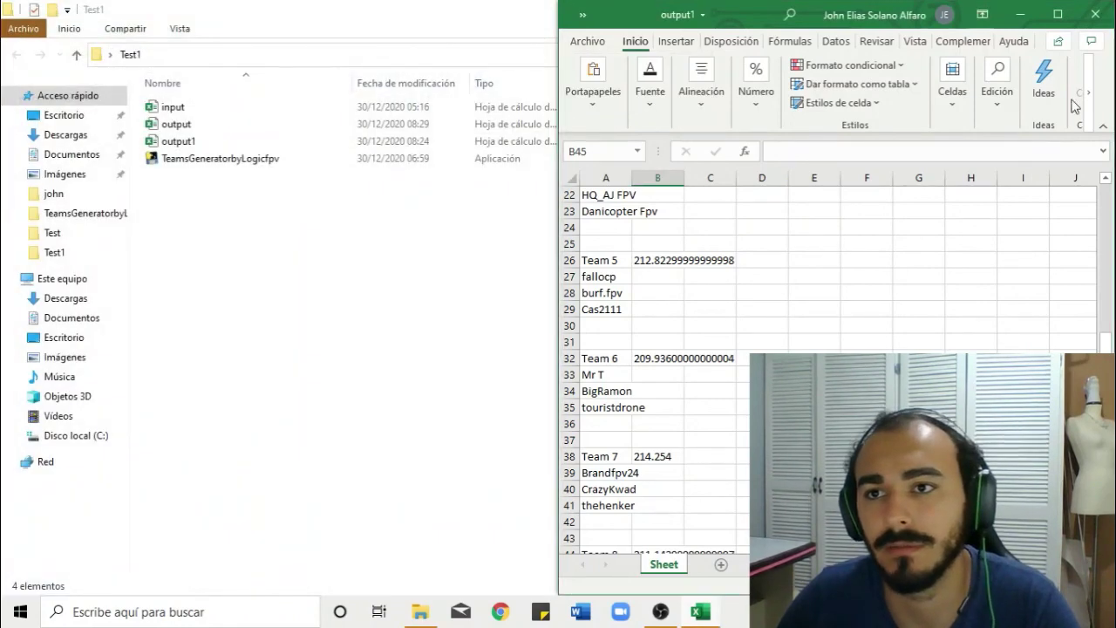
click(1096, 16)
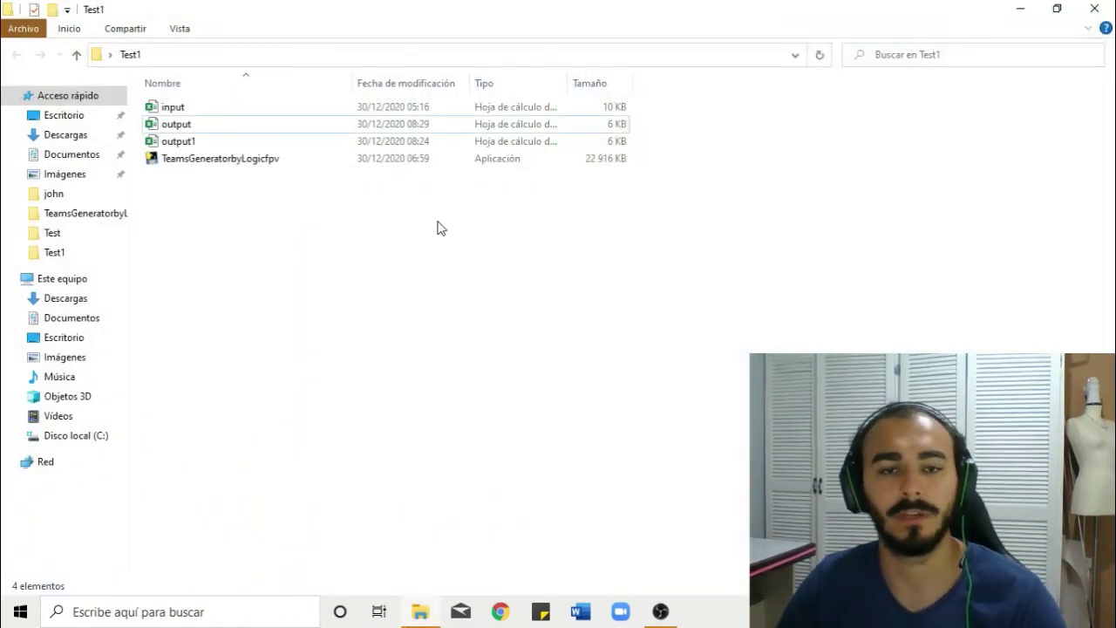
click(240, 164)
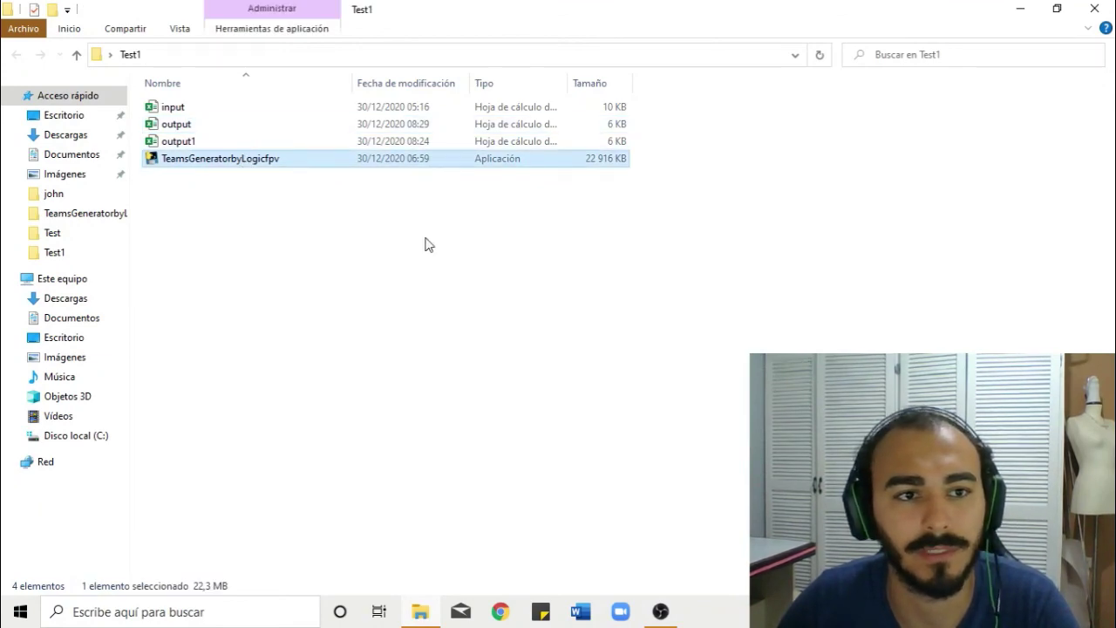